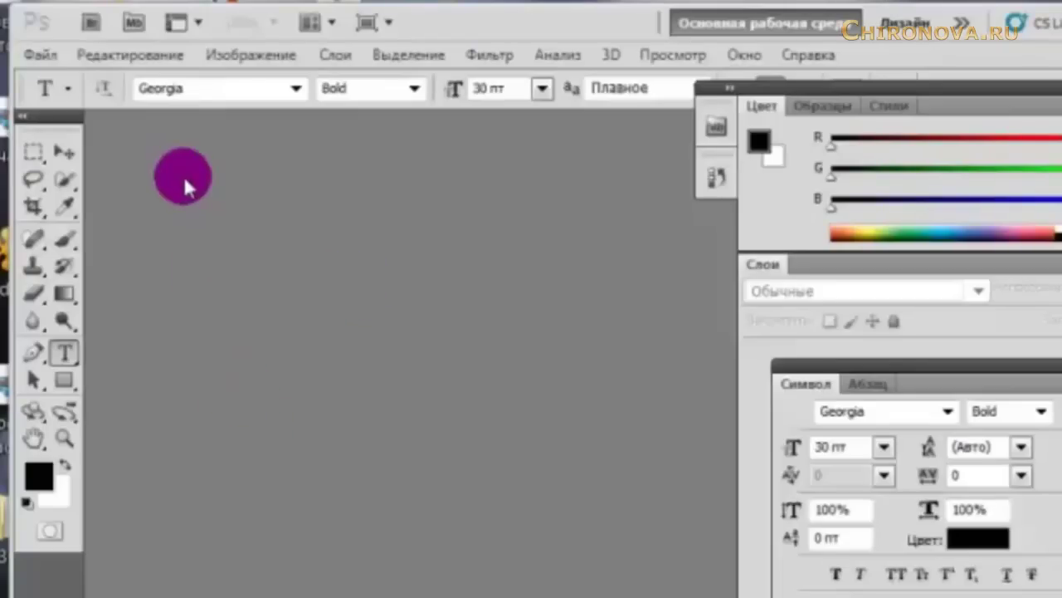
Create a new 250 × 250 pixel document at 72 pixels/inch in RGB with a white background.
click(39, 57)
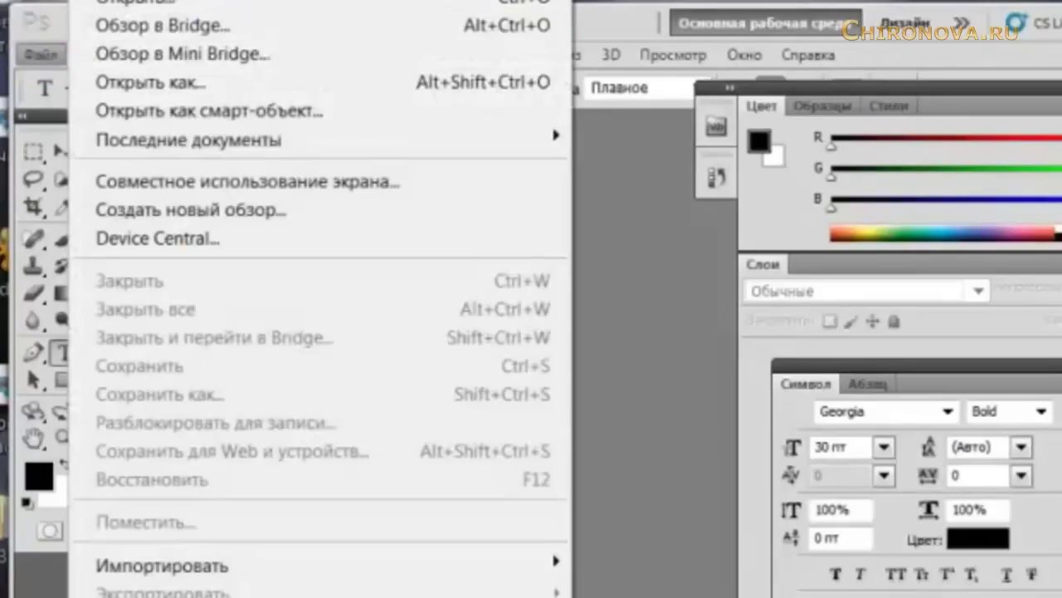
key(Escape)
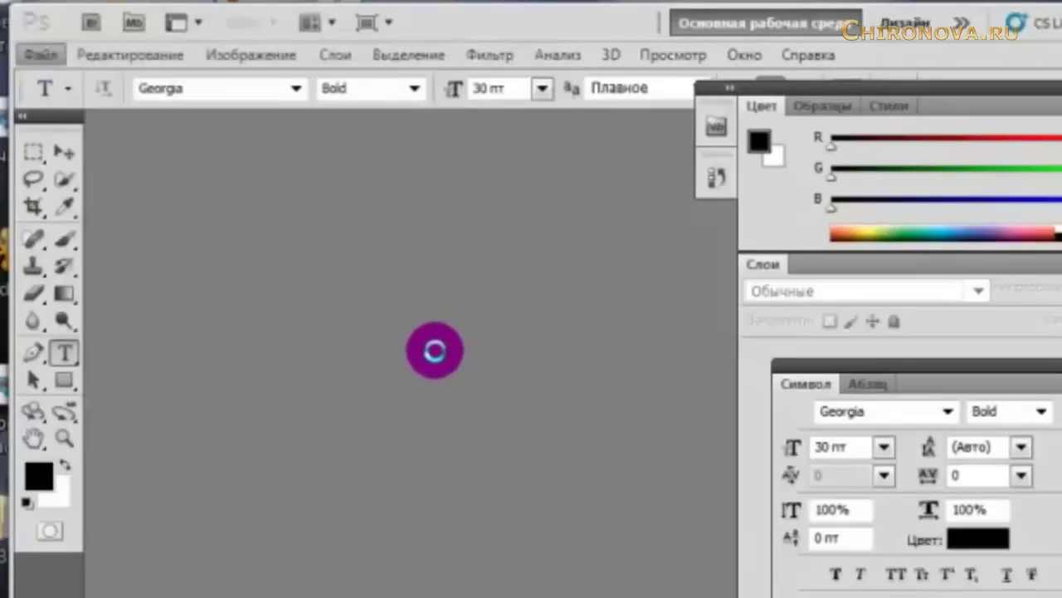
key(ctrl+n)
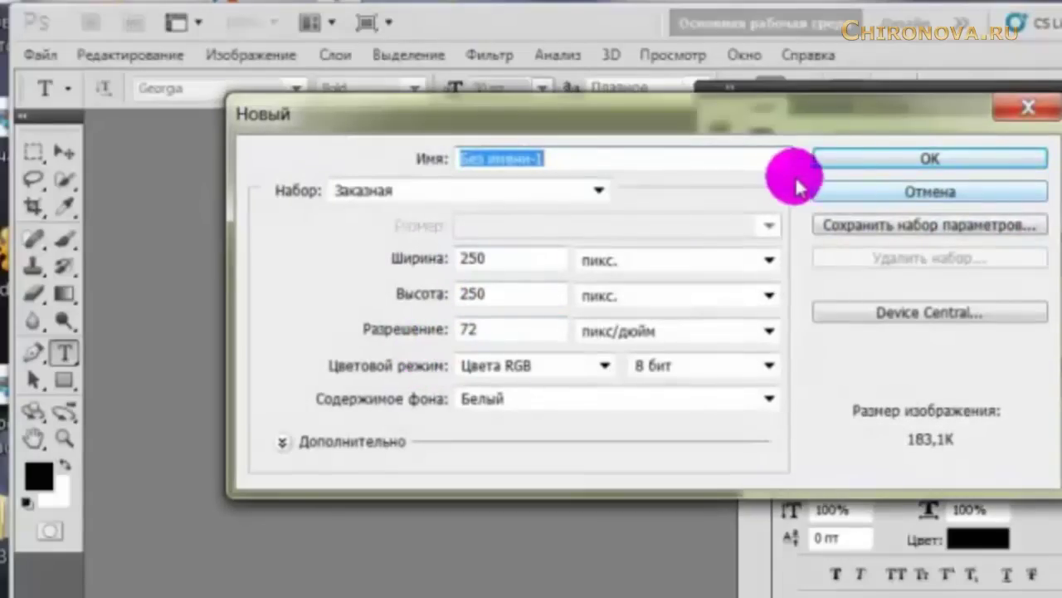
click(843, 170)
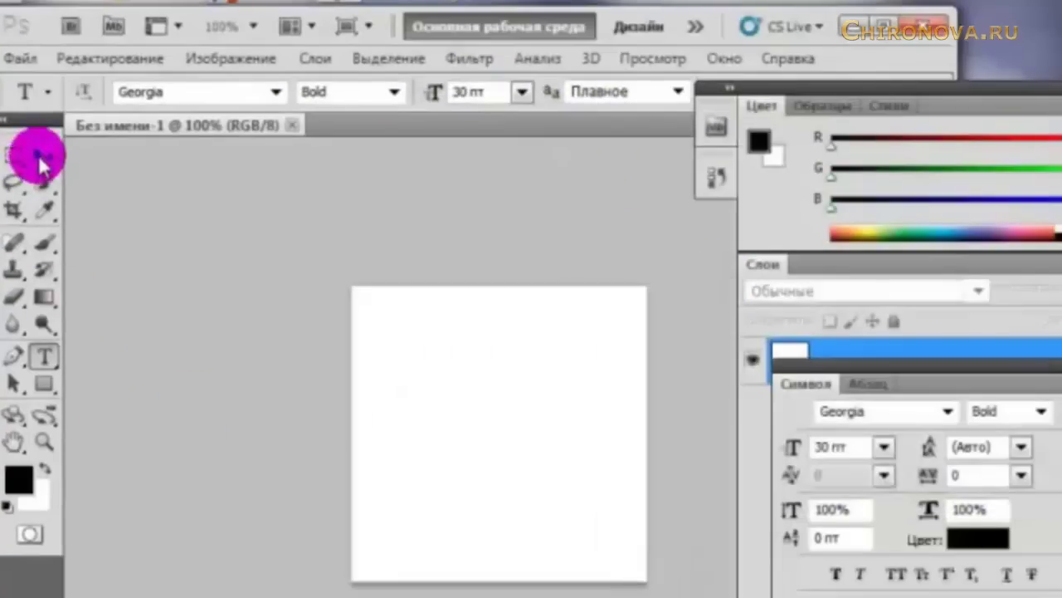
Activate the Horizontal Type tool and keep black as the foreground colour.
click(64, 151)
click(47, 359)
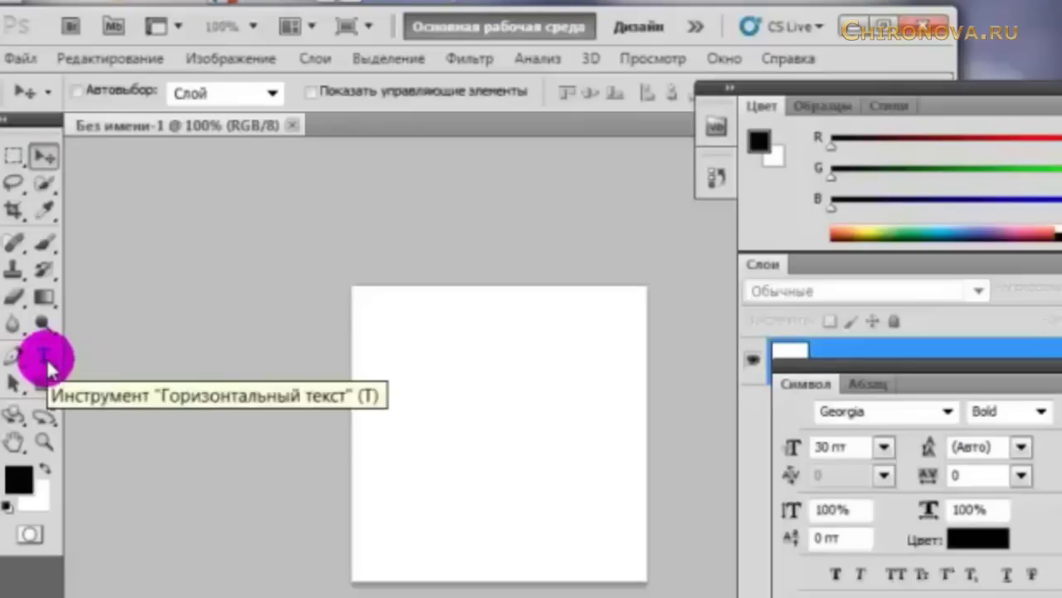
click(46, 358)
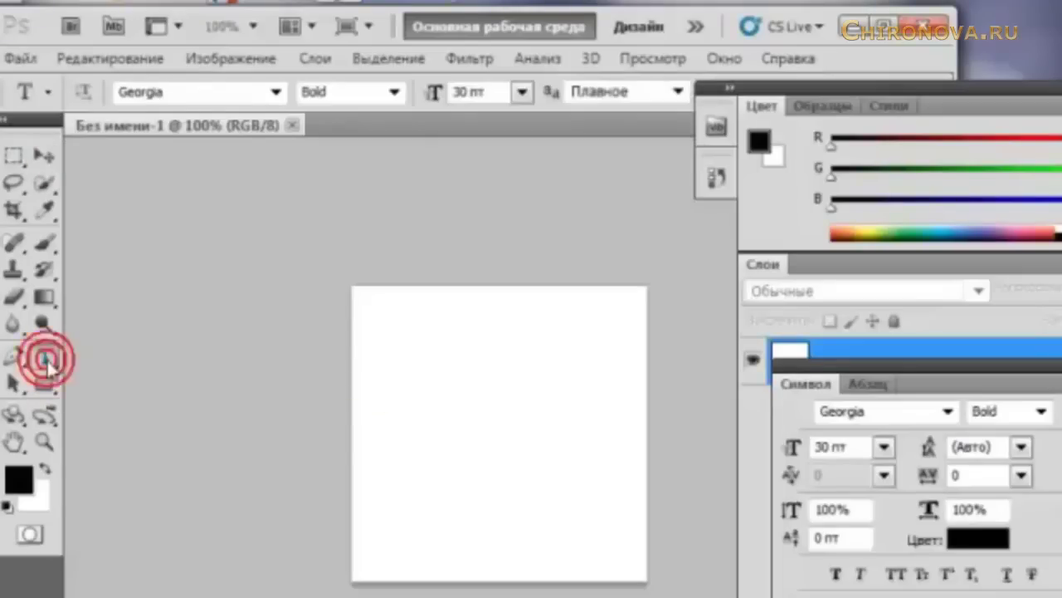
click(21, 481)
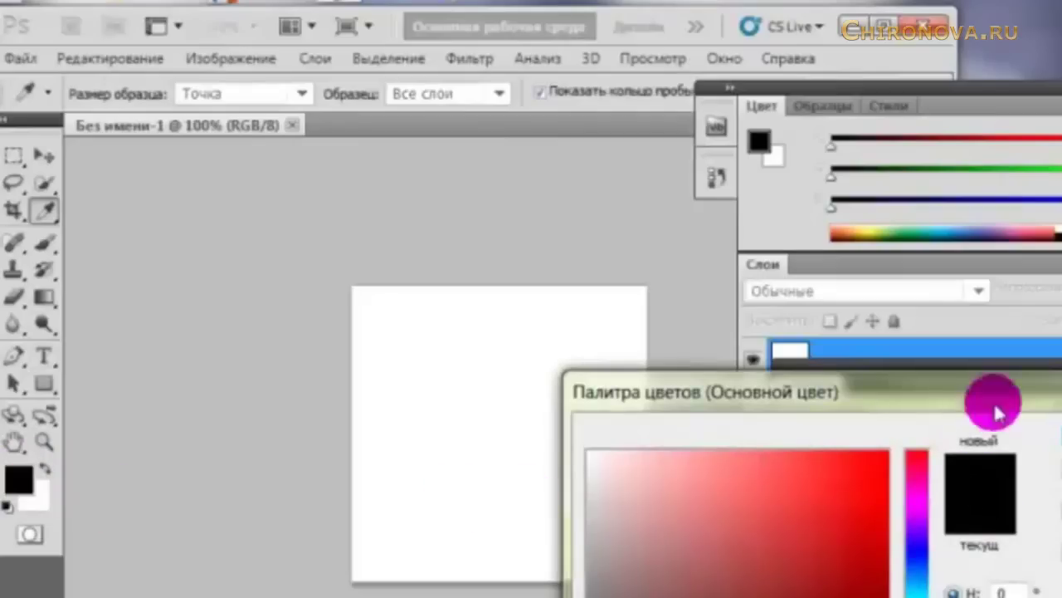
drag(1024, 386, 780, 298)
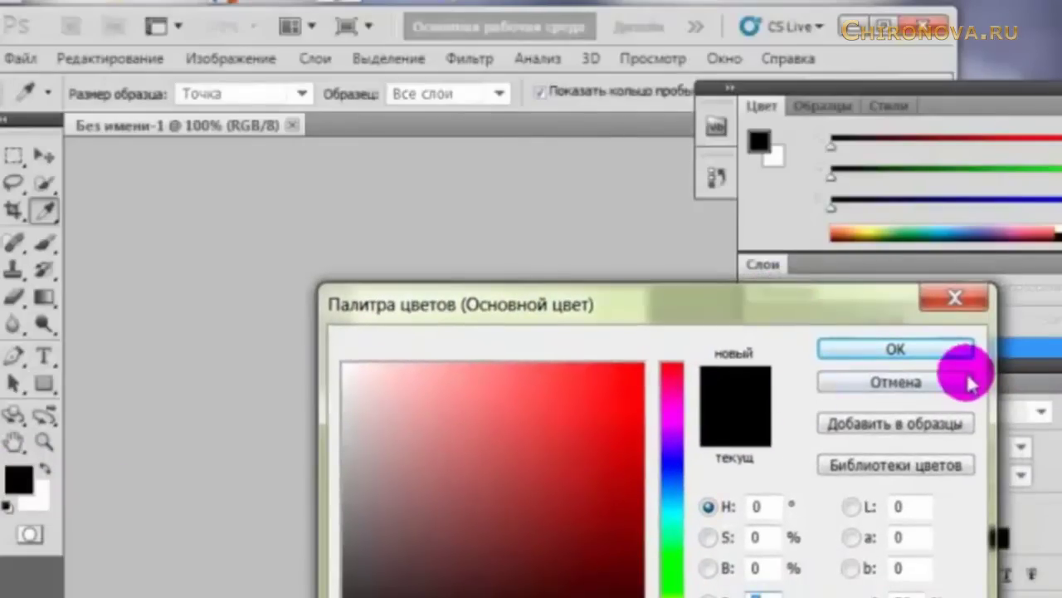
click(917, 353)
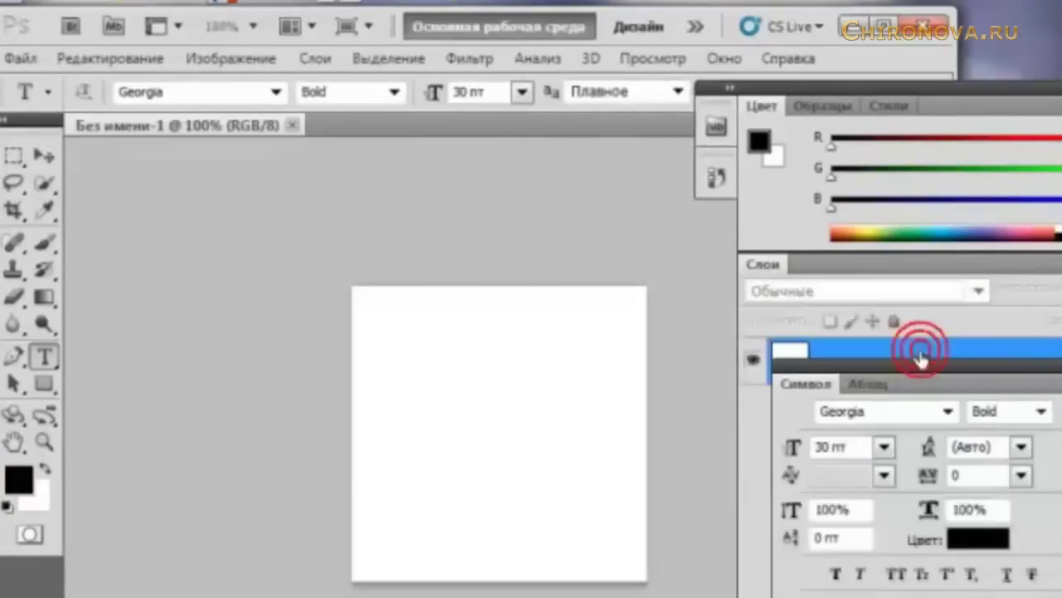
Add the two-line heading "Как сделать флеш банер?" at 24 pt along the canvas's upper edge and commit it.
click(492, 311)
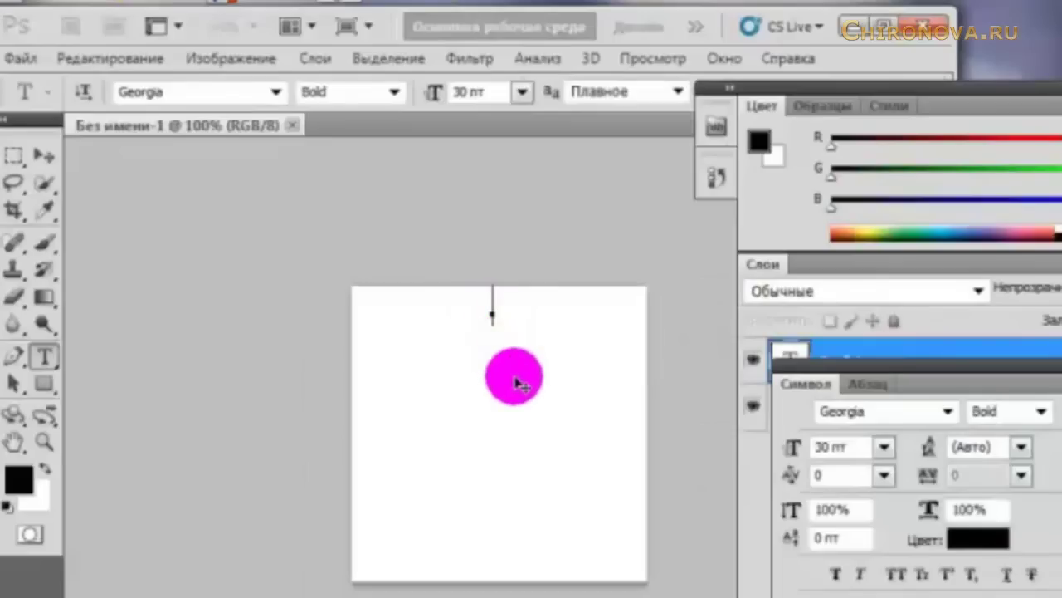
click(522, 91)
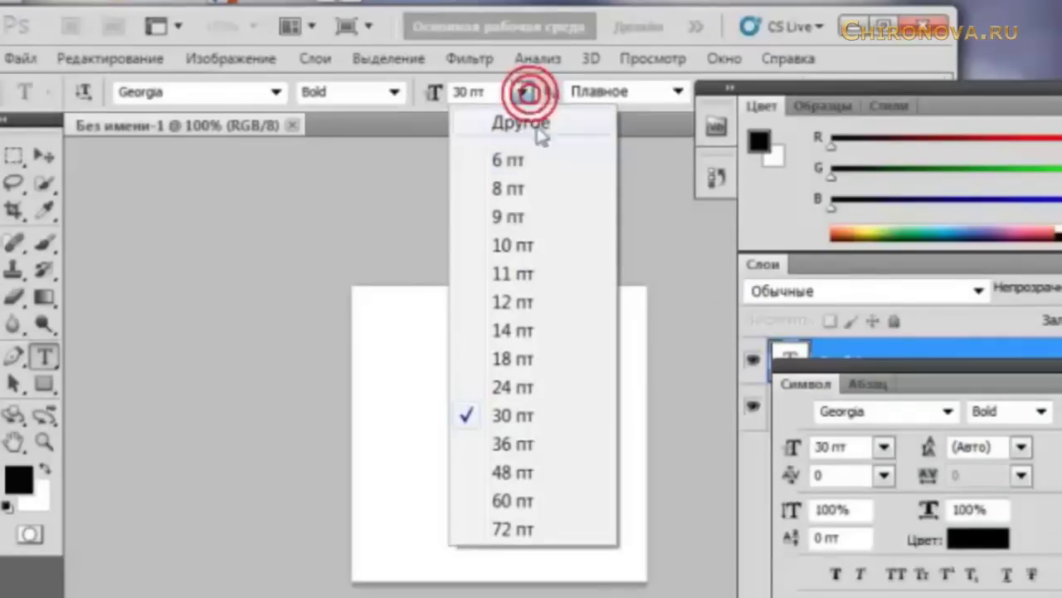
click(532, 391)
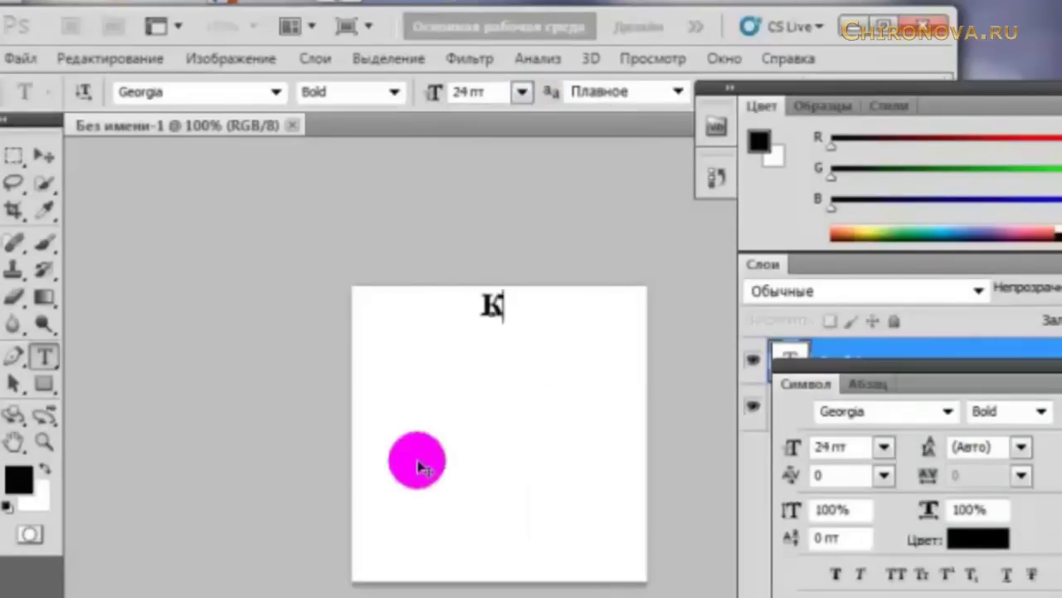
text(Как сдела)
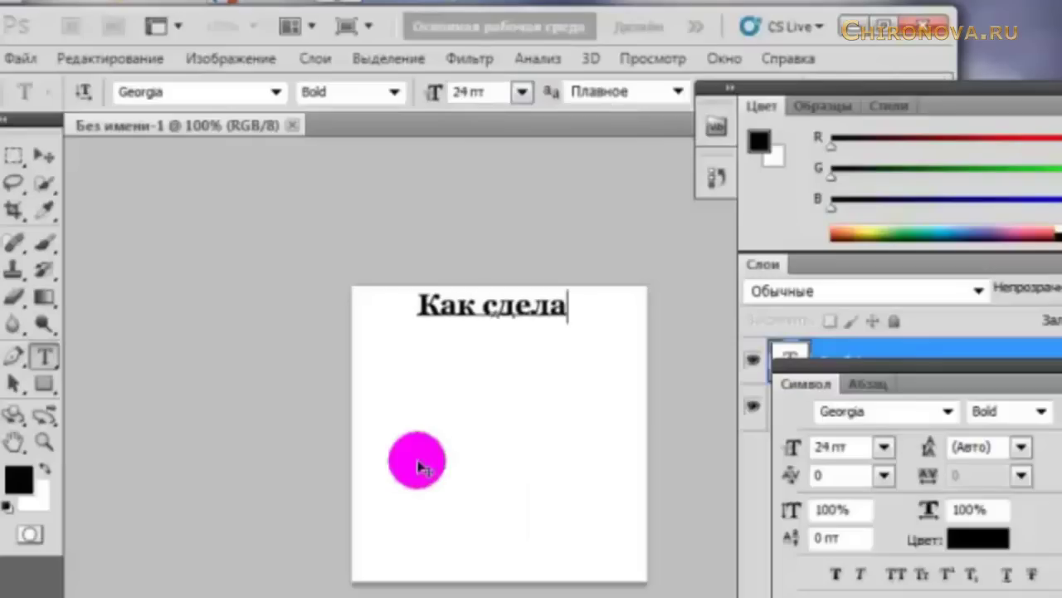
text(ть флеш бан)
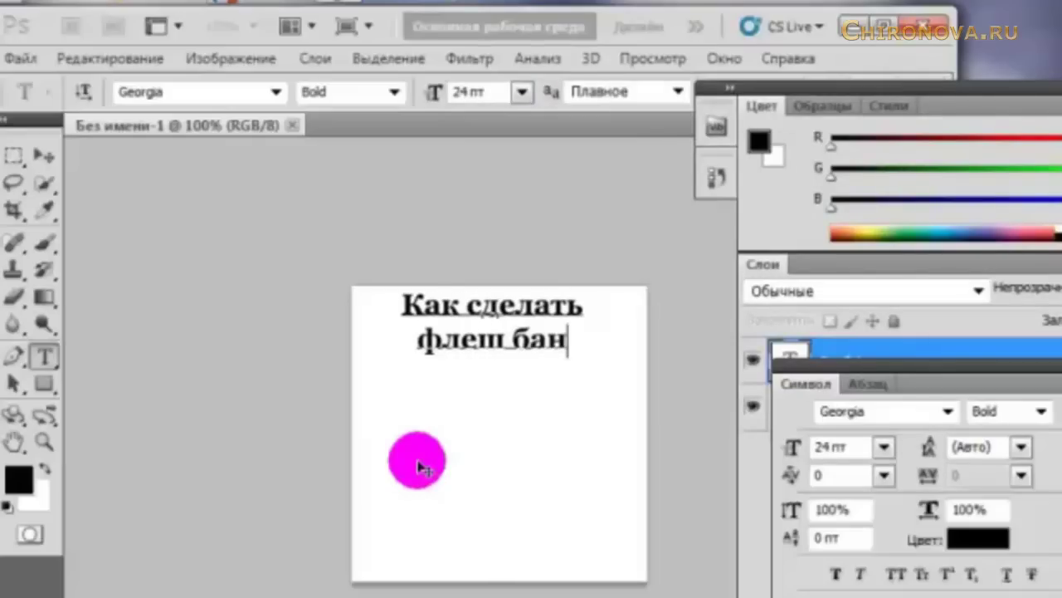
text(ер?)
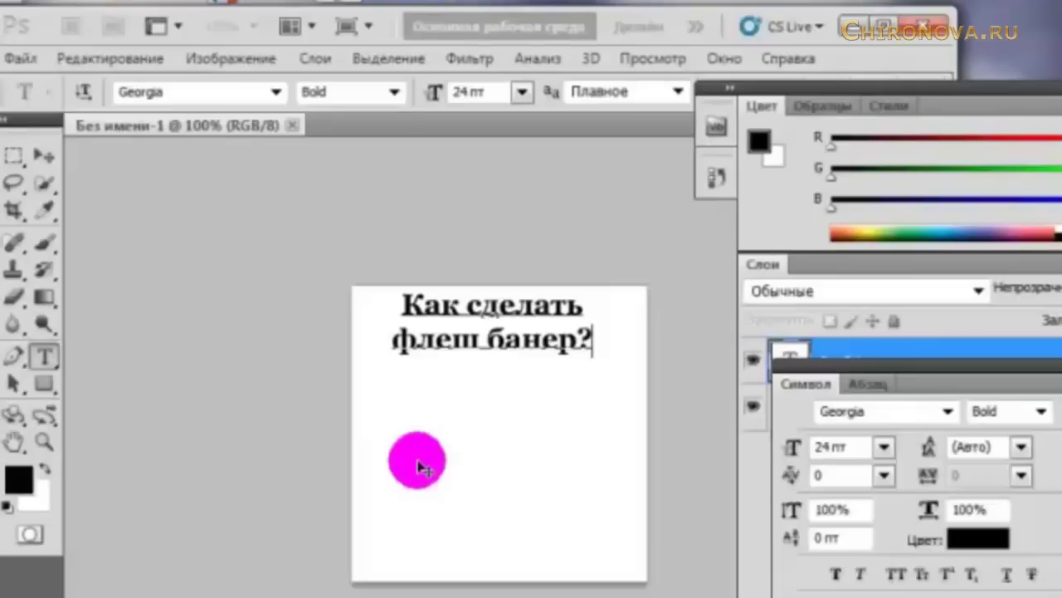
click(883, 293)
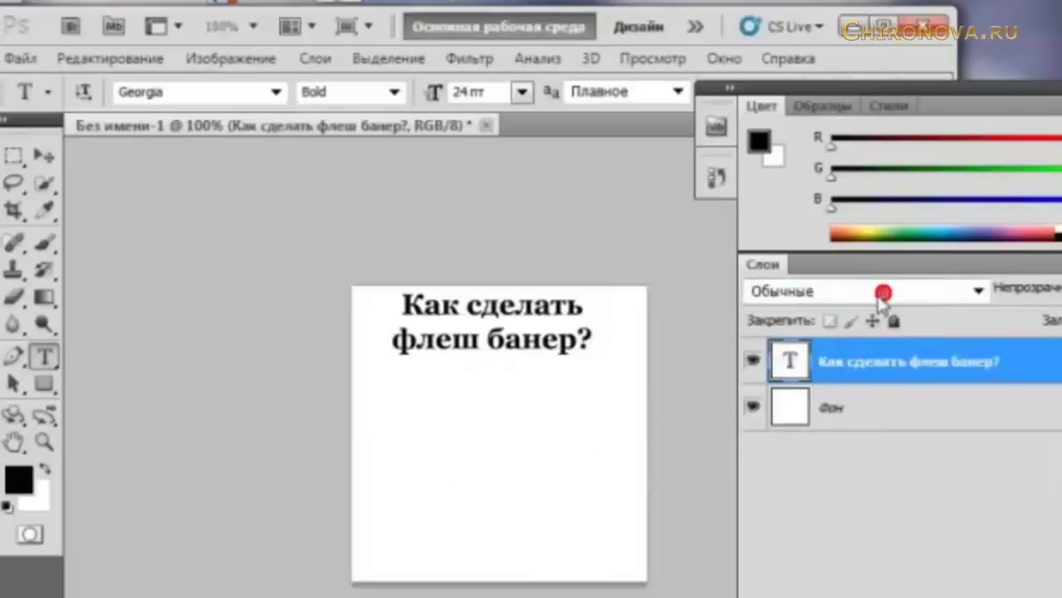
Detach the Layers panel from its dock and place it floating below the Color panel.
drag(915, 262, 847, 315)
drag(806, 232, 844, 288)
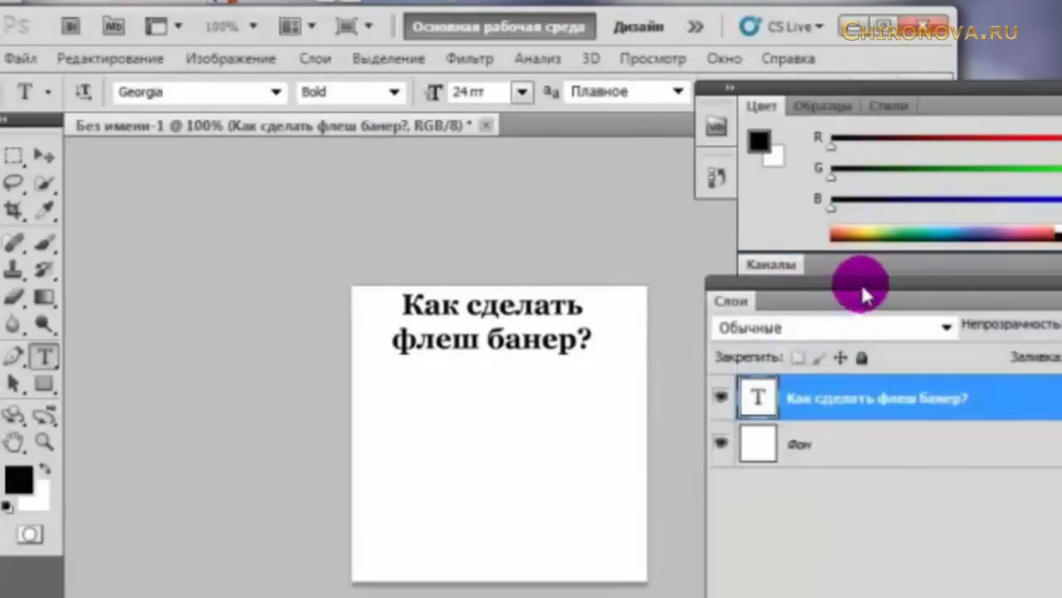
Prepare the heading frame for web export with the PNG-8 format.
click(25, 59)
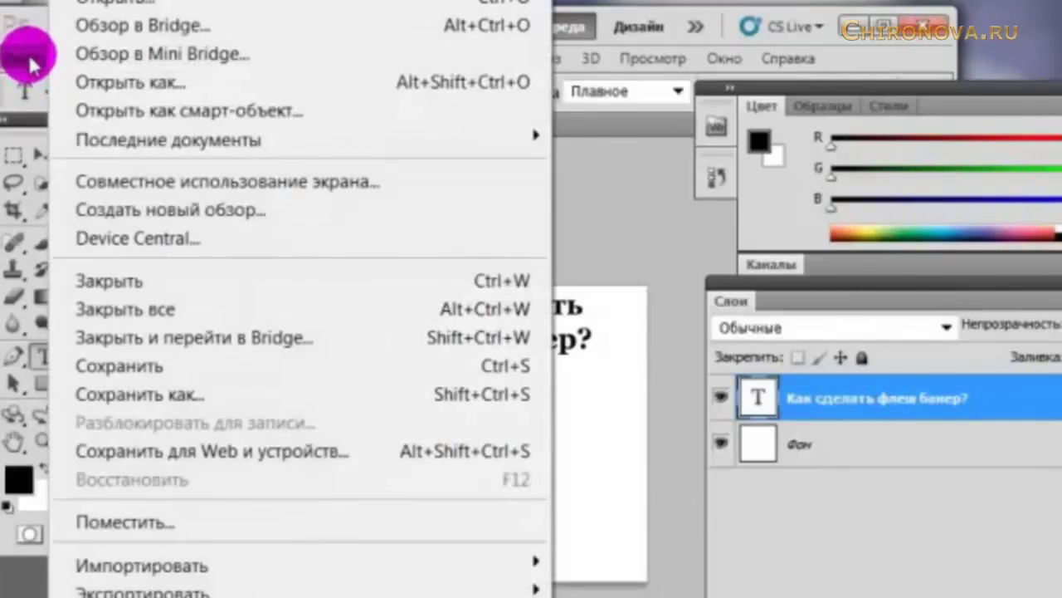
click(346, 455)
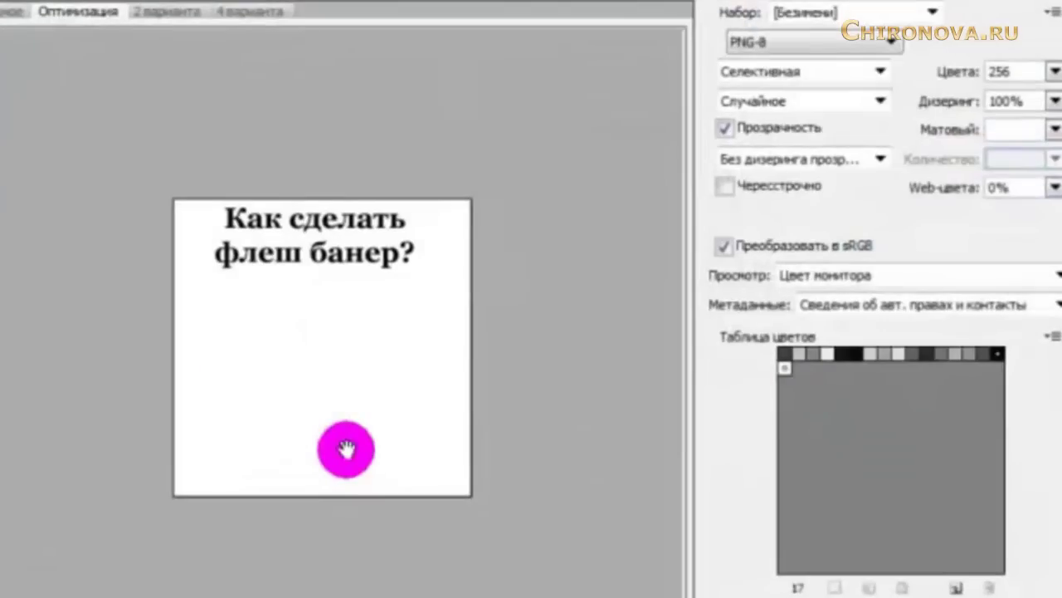
click(895, 45)
click(893, 44)
drag(562, 340, 590, 307)
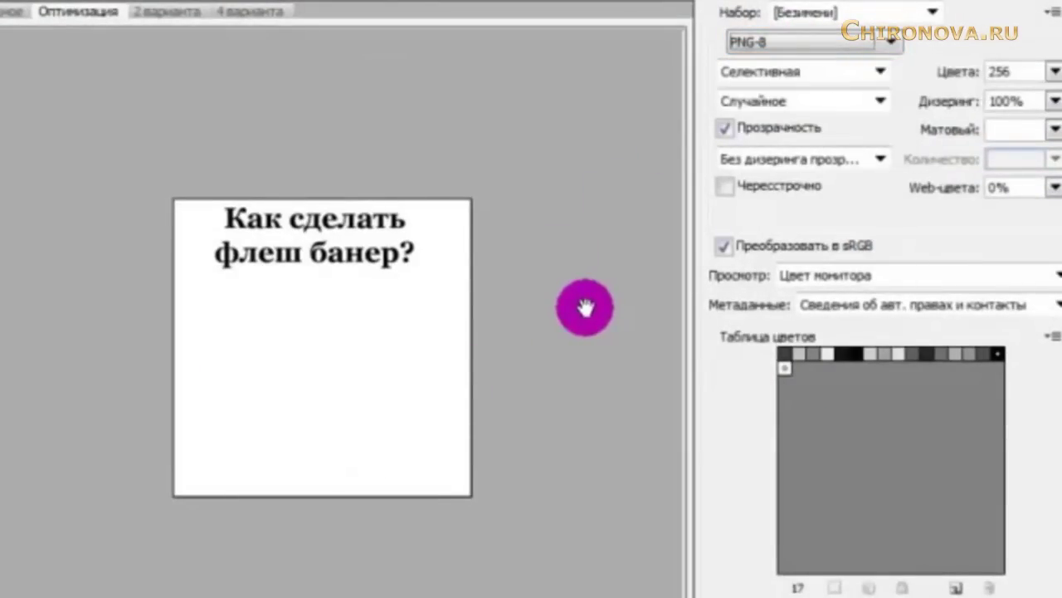
drag(585, 309, 540, 557)
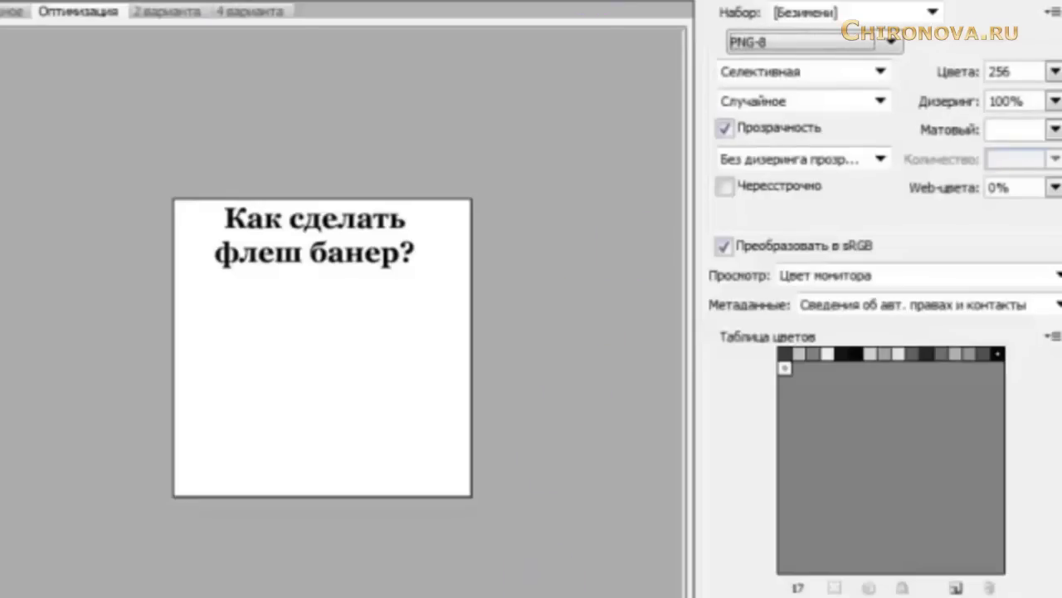
Save the optimized image in the folder Новая папка under the name 1, images only, accepting the file-name warning.
click(612, 36)
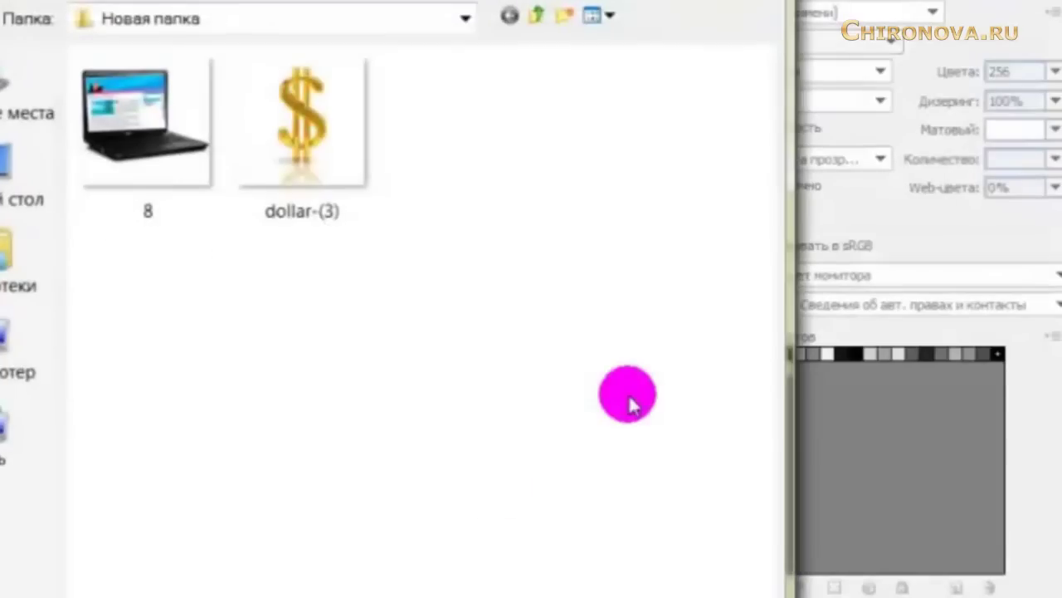
drag(628, 394, 261, 426)
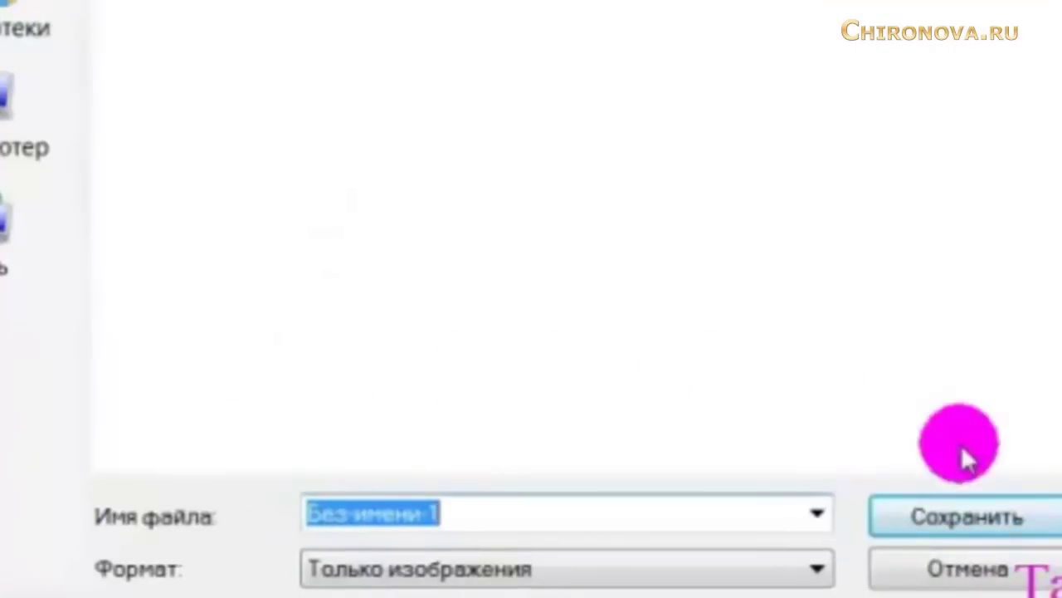
drag(465, 506, 292, 511)
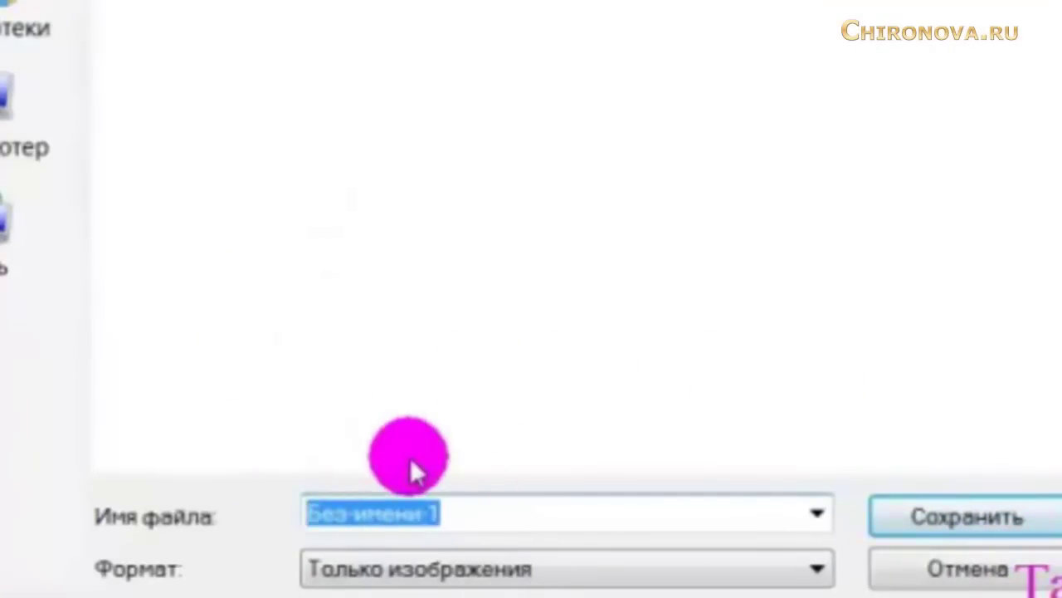
text(1)
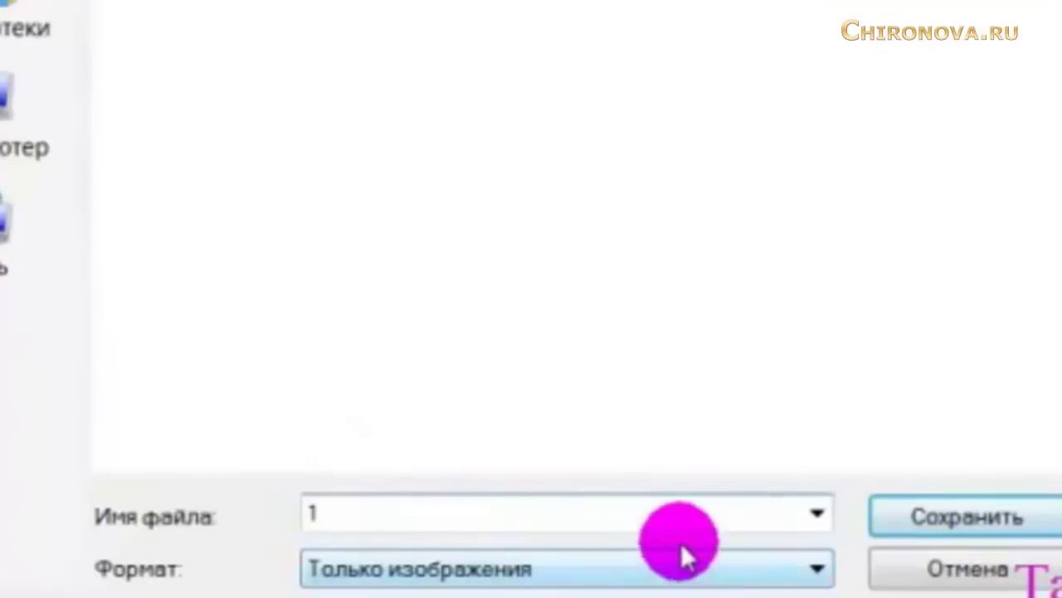
text(л)
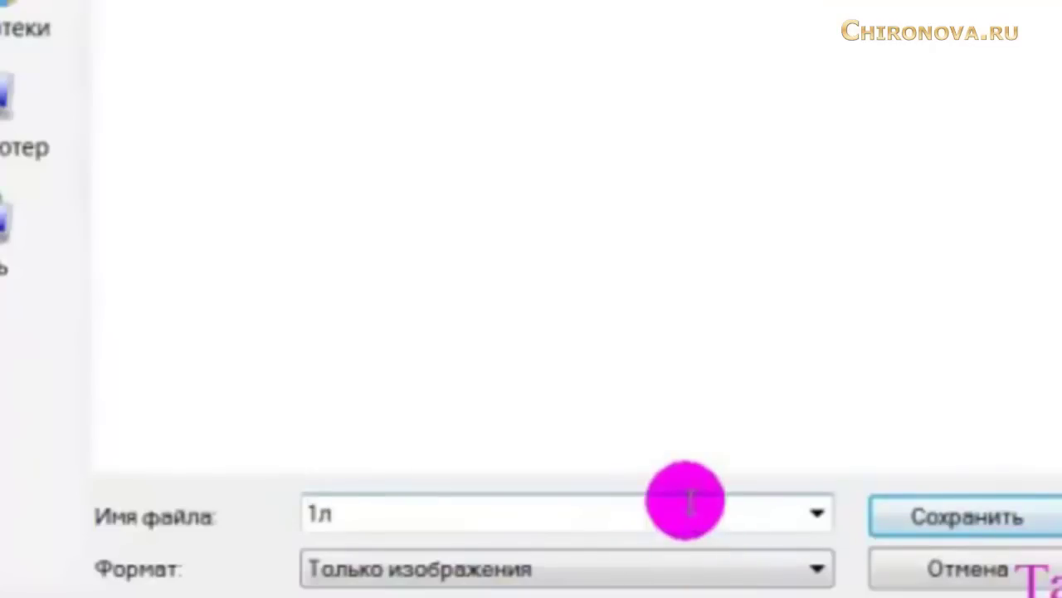
key(BackSpace)
click(905, 524)
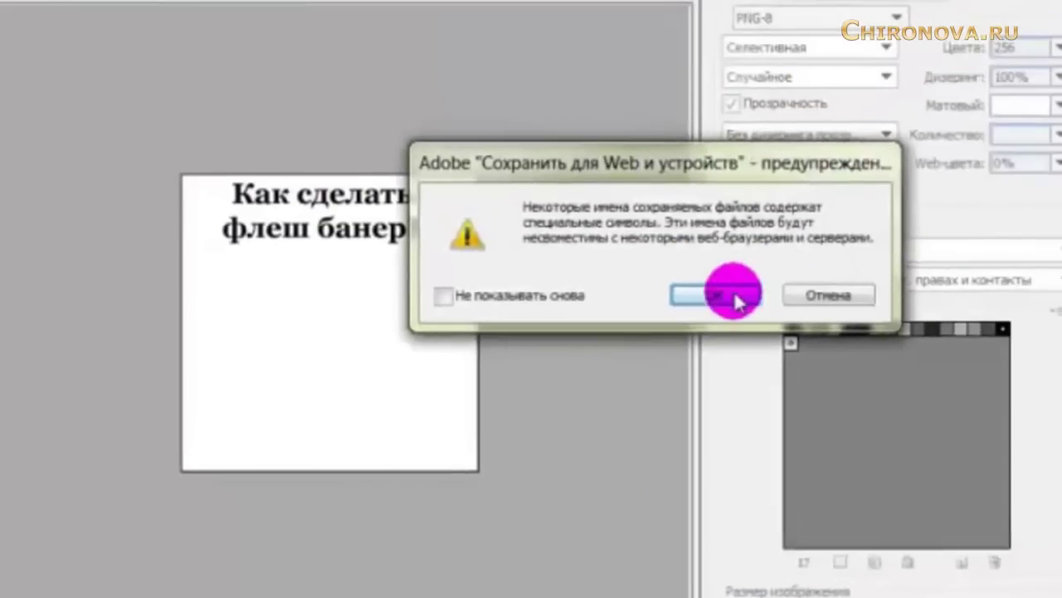
click(735, 297)
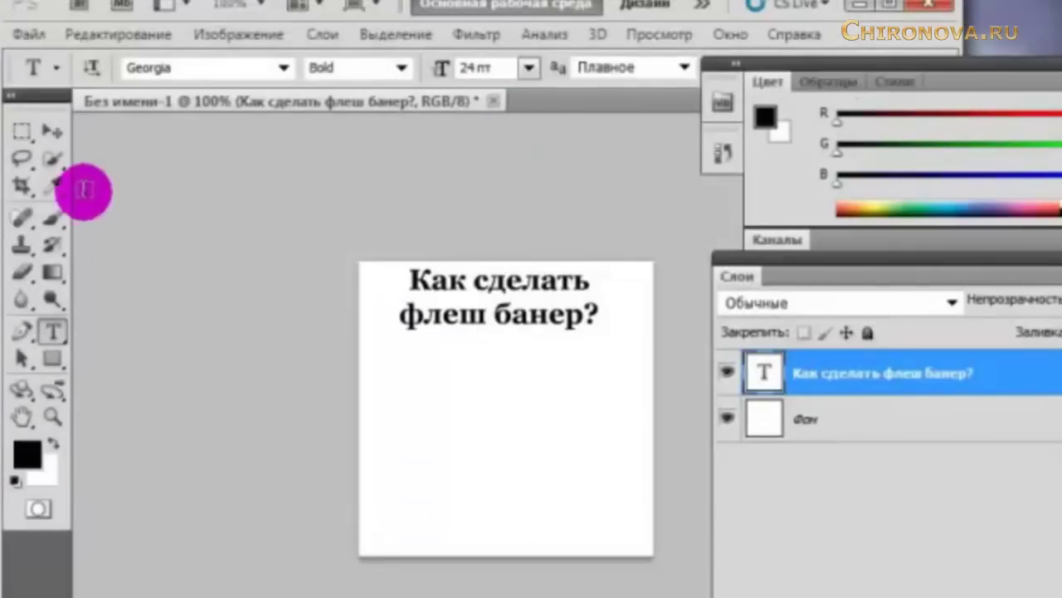
Add the text "Легко!" as a separate layer centred below the heading and commit it.
click(52, 130)
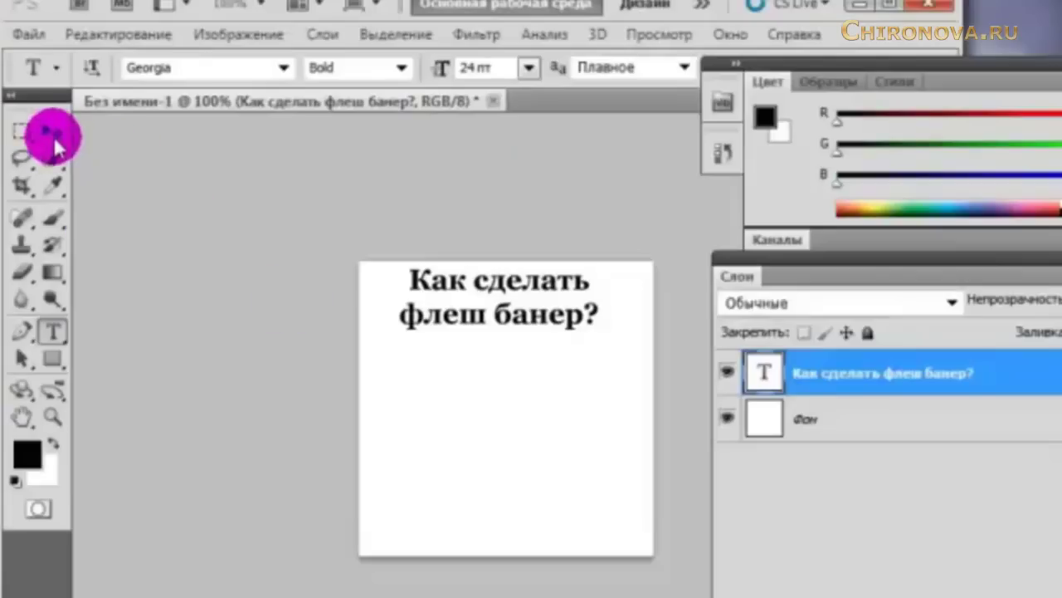
click(53, 332)
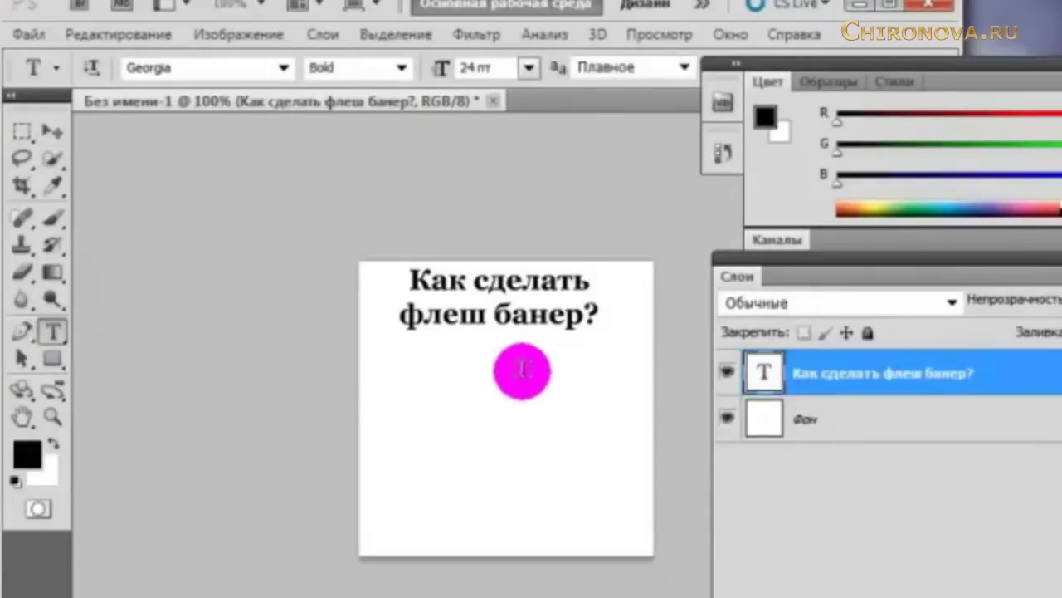
click(496, 368)
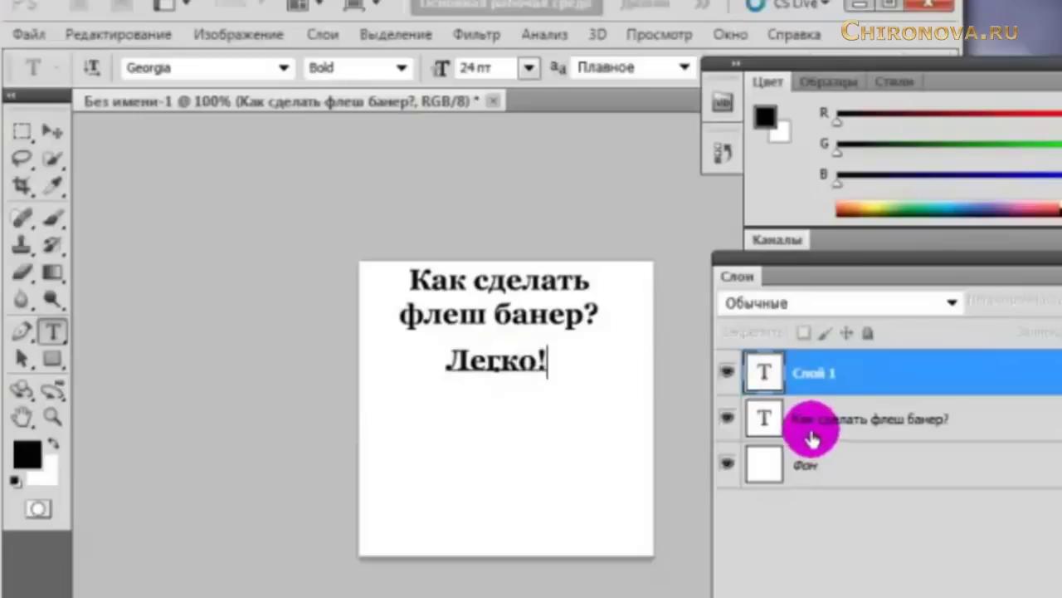
click(835, 550)
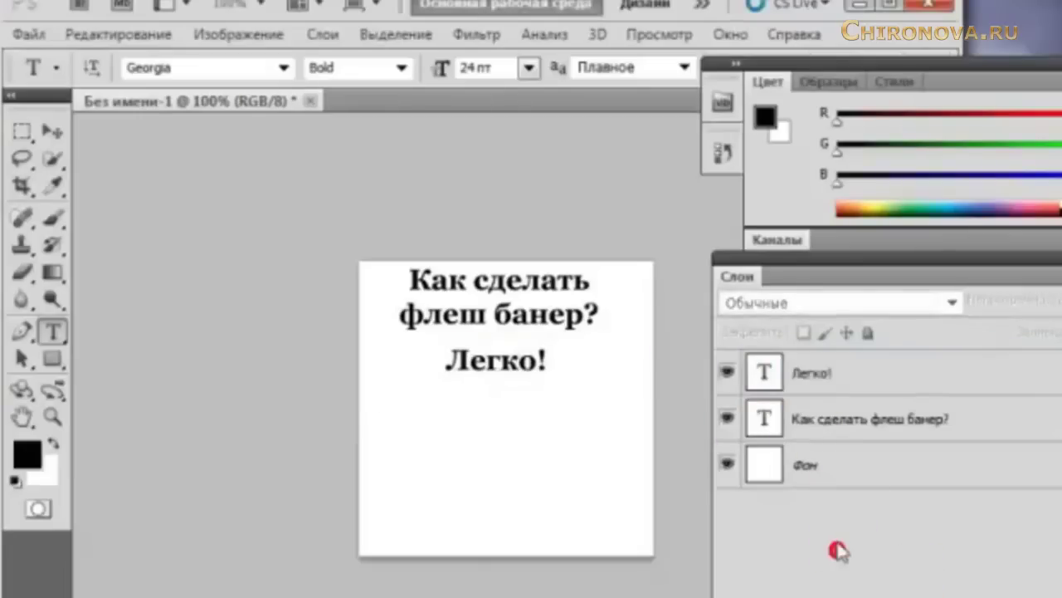
Recolour the "Легко!" text bright red (H 0°, S 97%, B 95%).
double_click(761, 372)
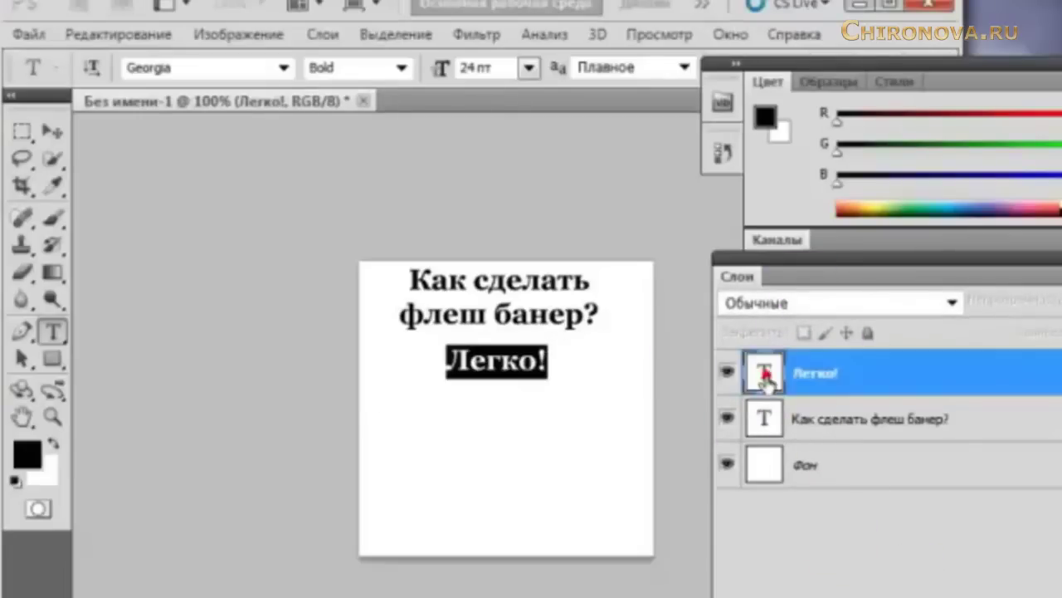
click(27, 453)
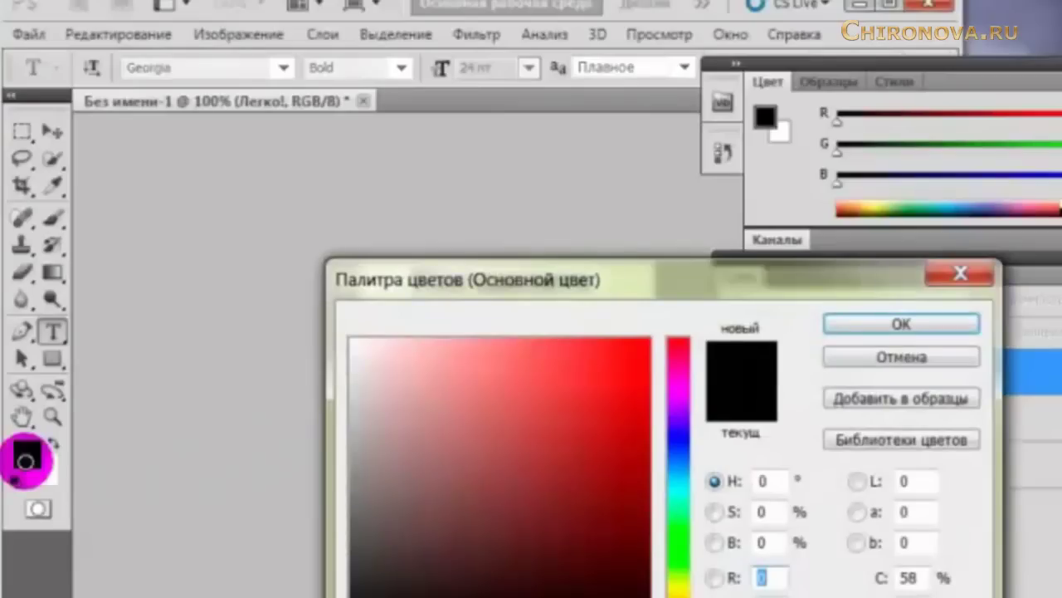
click(642, 351)
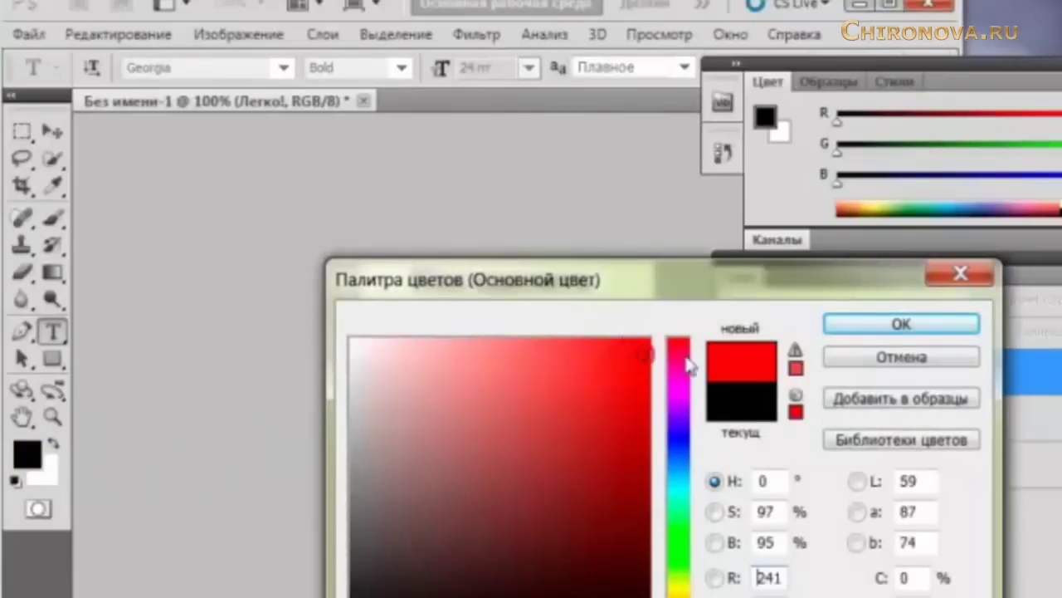
click(858, 333)
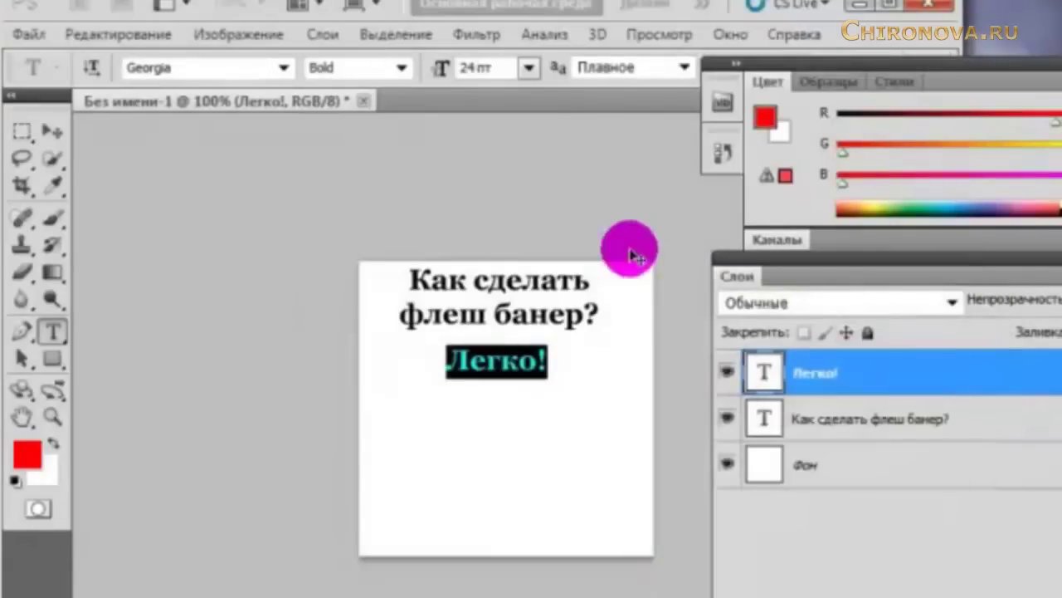
Set the "Легко!" text size to 30 pt and commit the text edit.
click(529, 67)
click(544, 380)
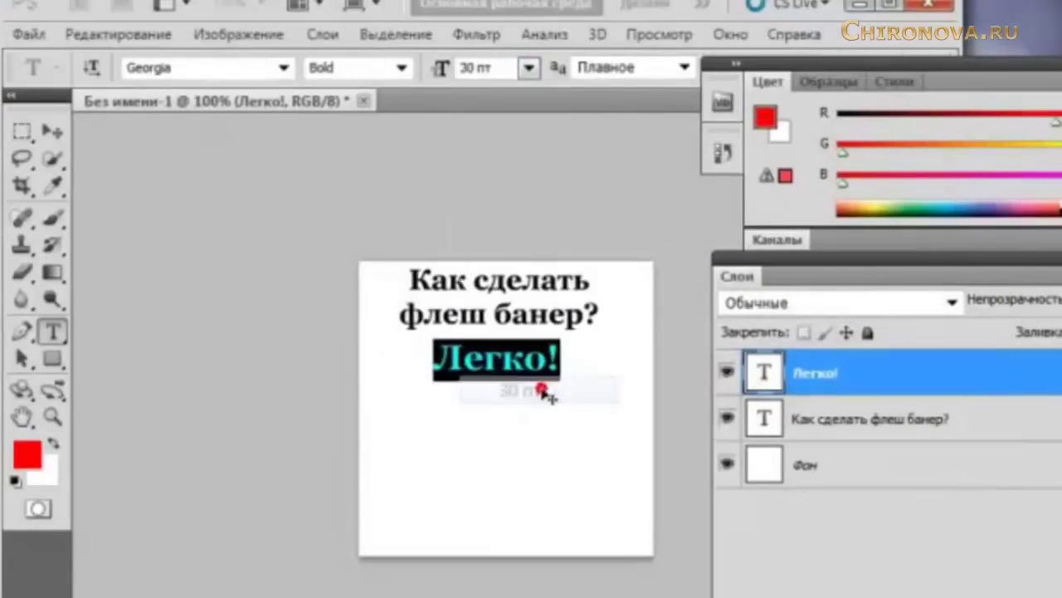
click(746, 572)
key(v)
click(498, 358)
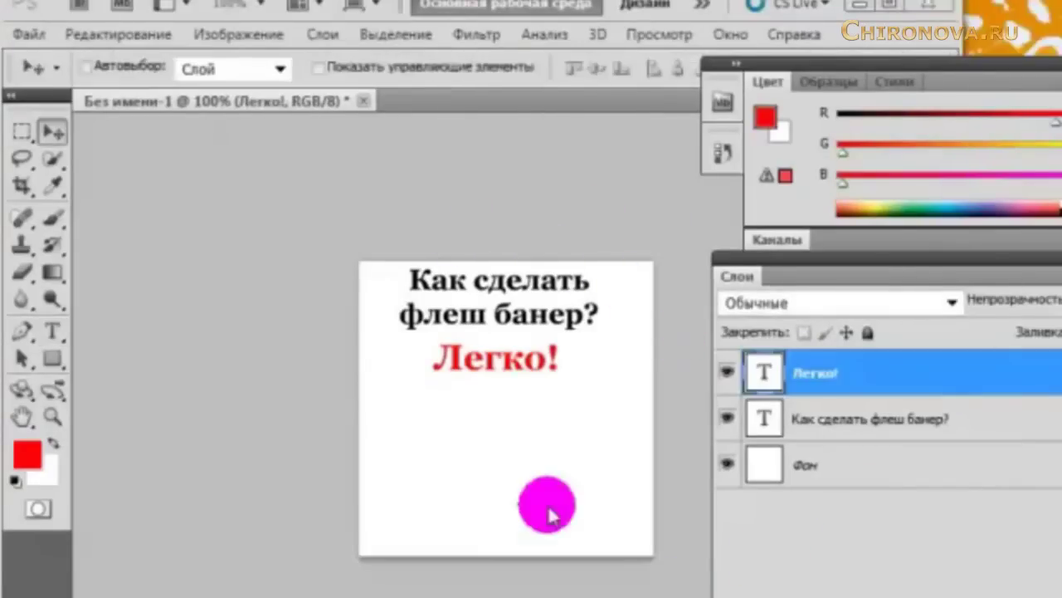
Export the frame with the heading and red "Легко!" as a PNG-8 web image into Новая папка, accepting the file-name warning.
click(42, 40)
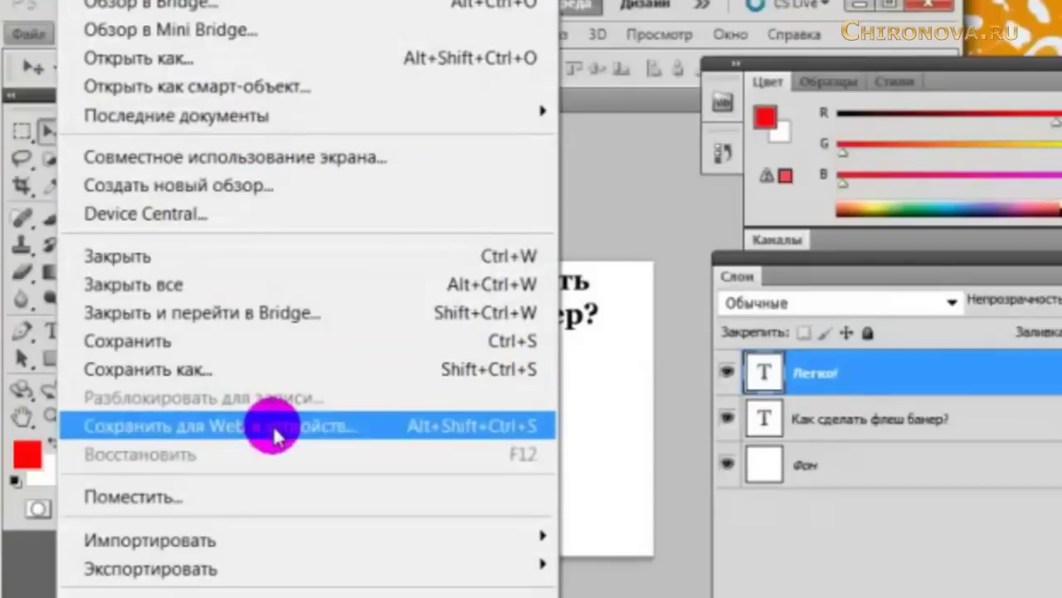
click(278, 426)
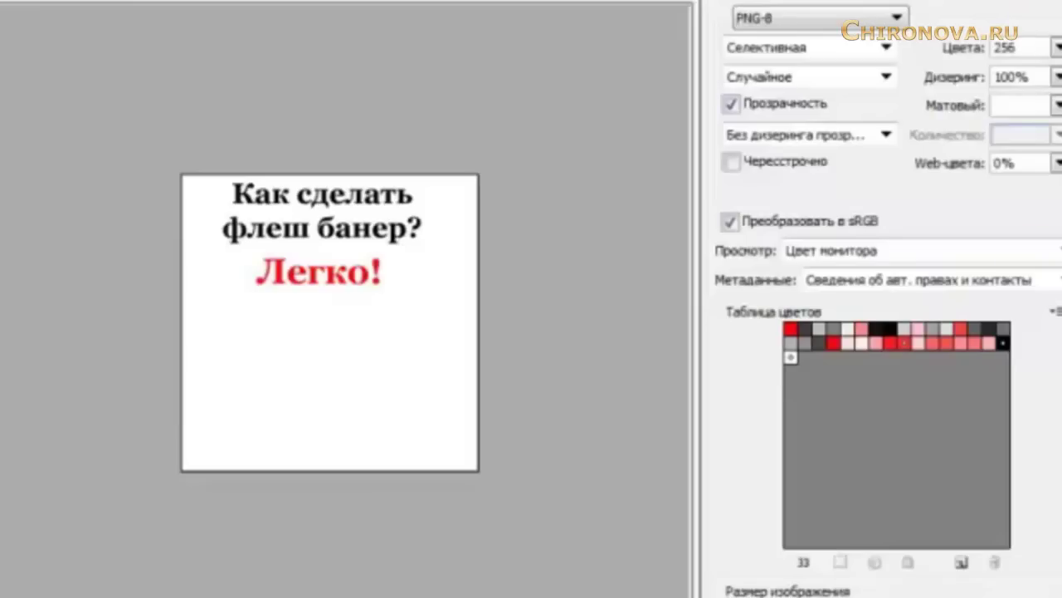
key(alt+Tab)
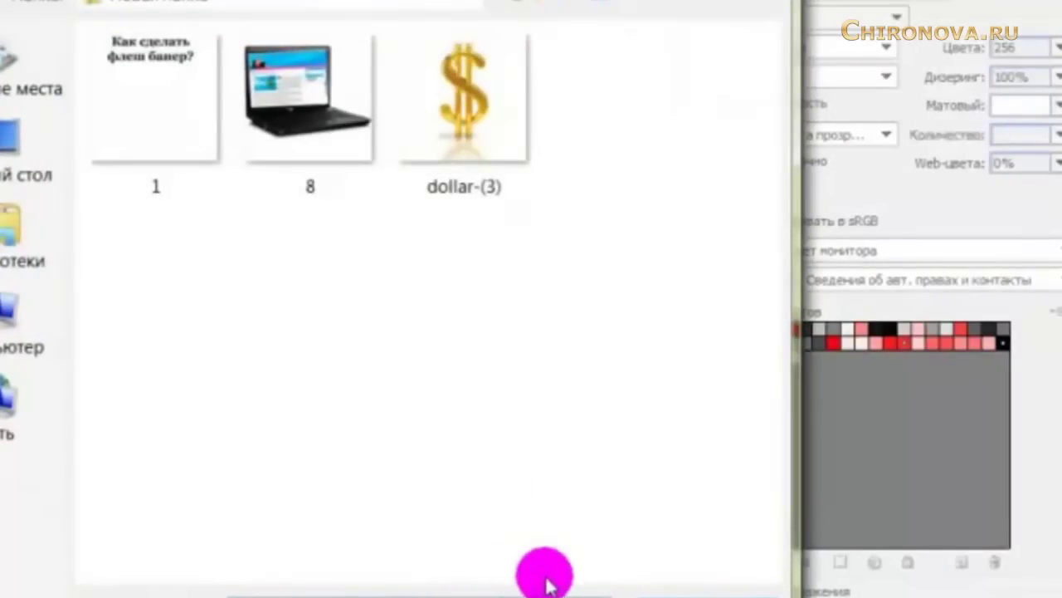
click(680, 594)
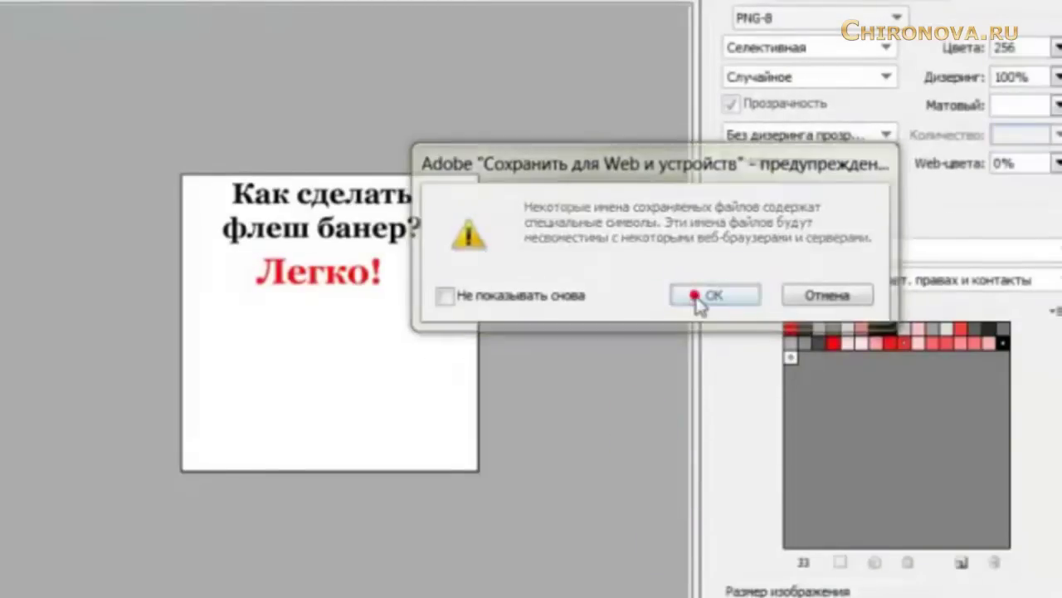
click(706, 295)
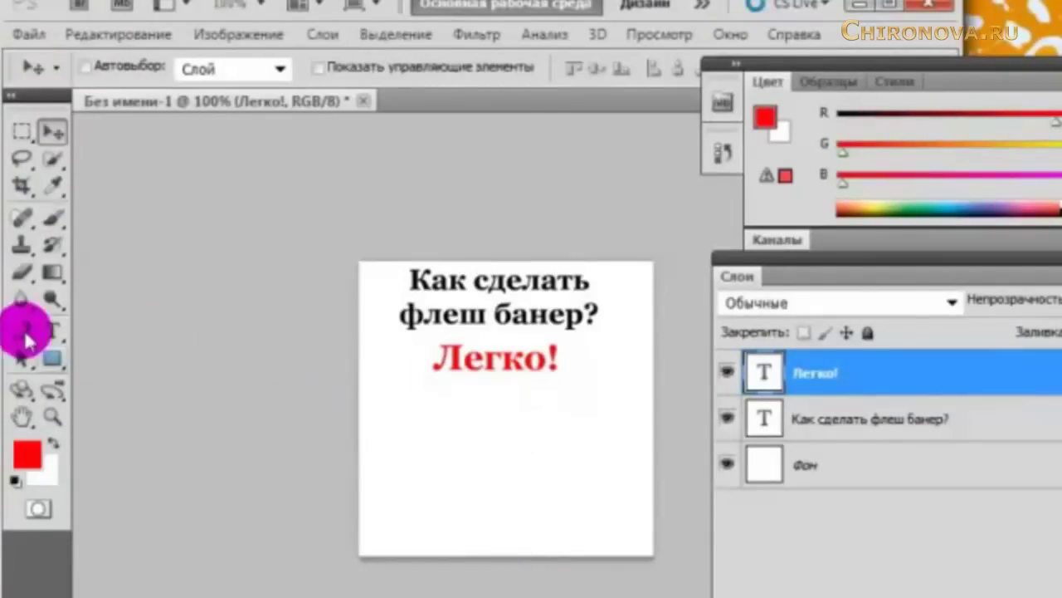
Add the text "С программой Gif Animator" on two lines as a new layer centred below "Легко!" and commit it.
click(53, 330)
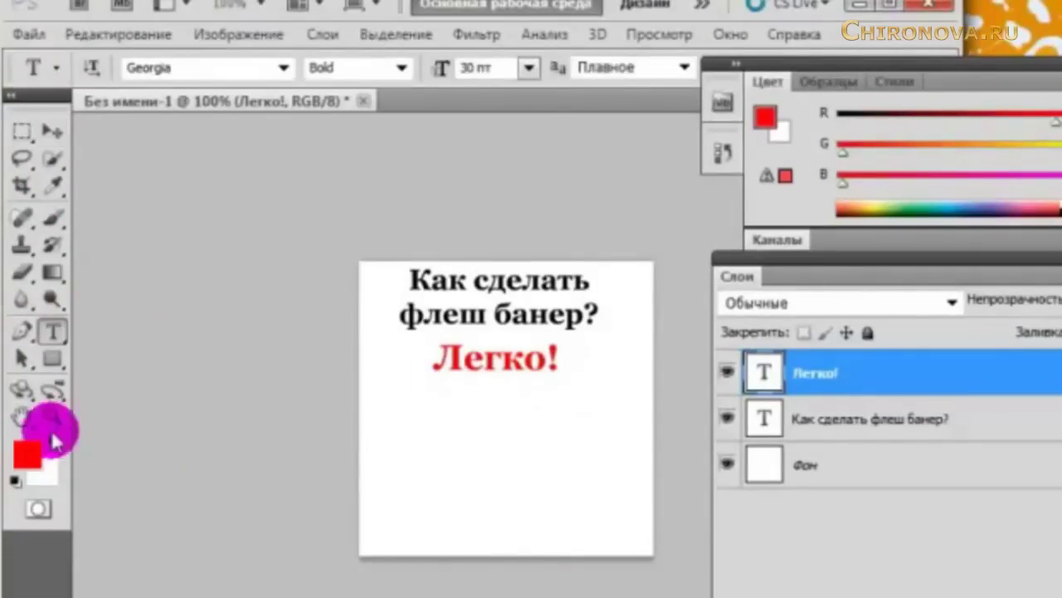
click(15, 483)
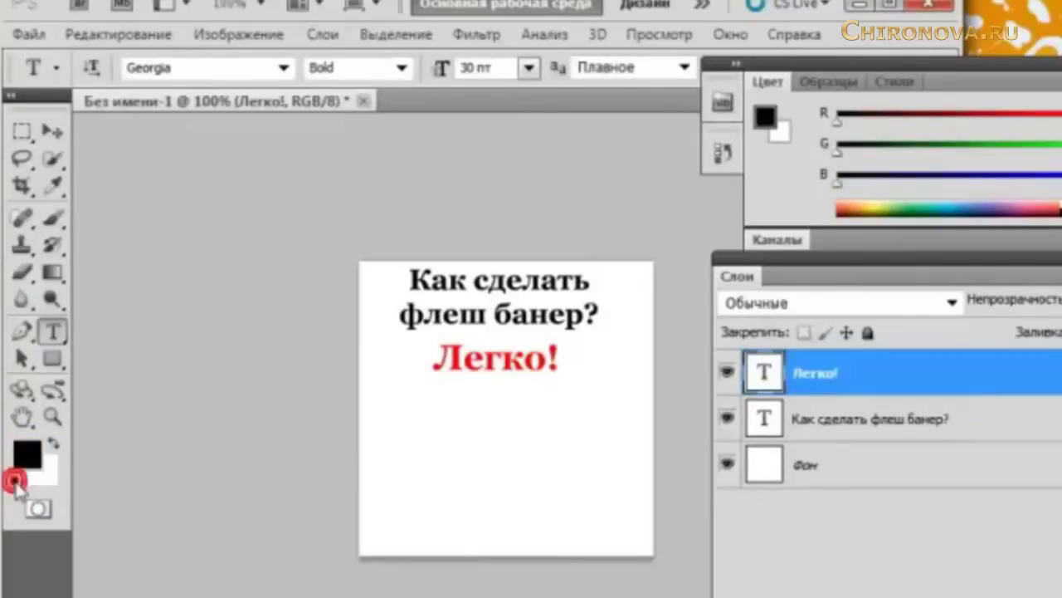
click(502, 416)
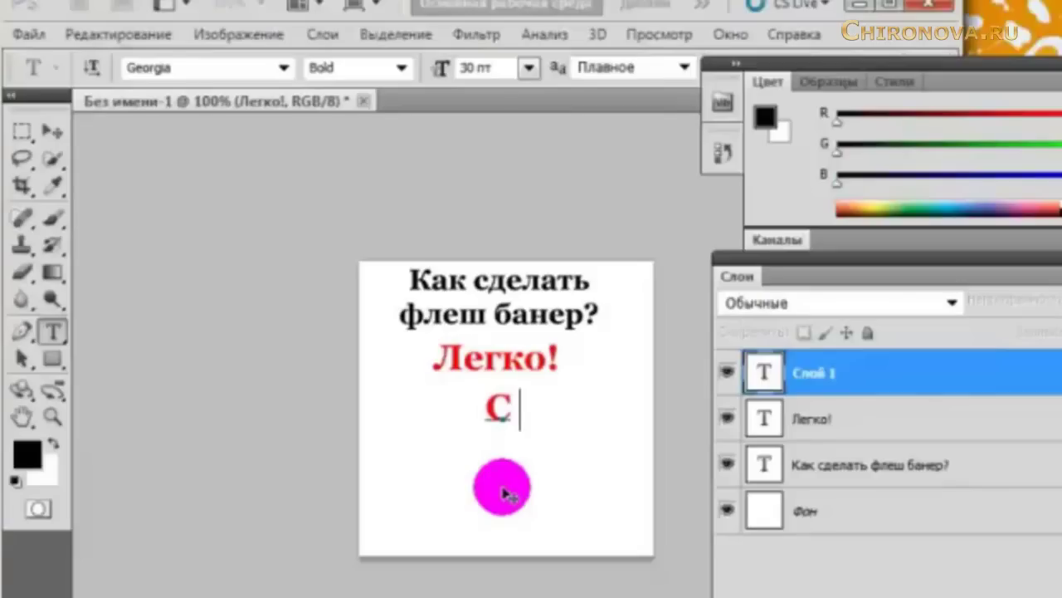
text(С прог)
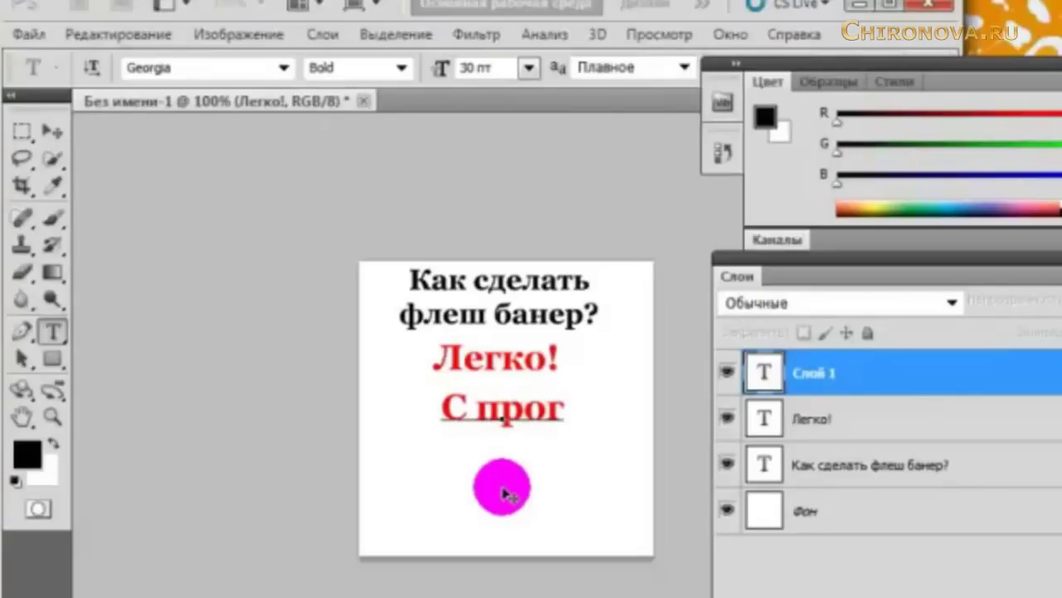
text(раммой)
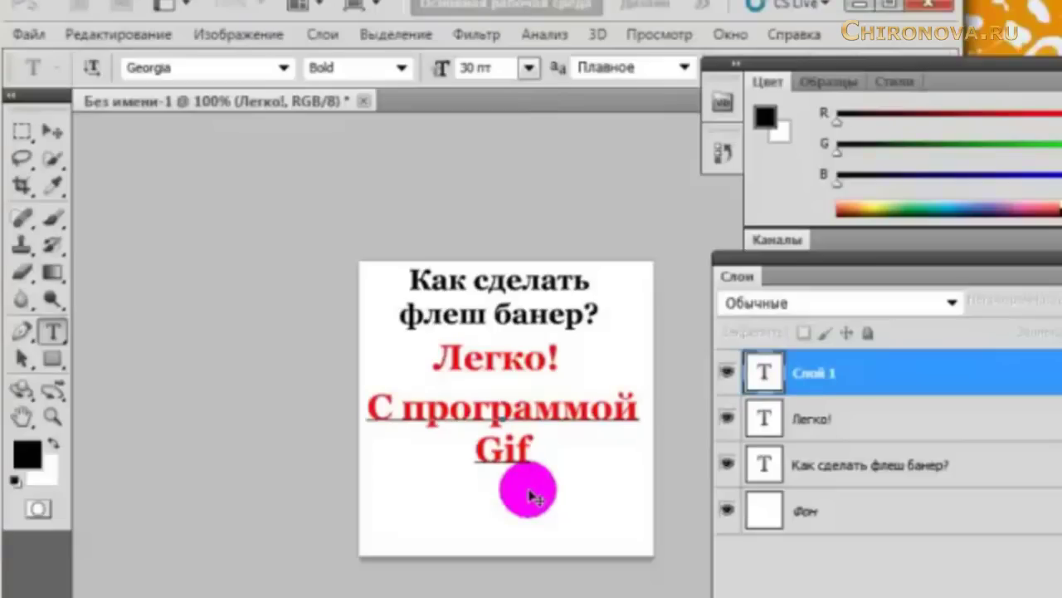
text(A)
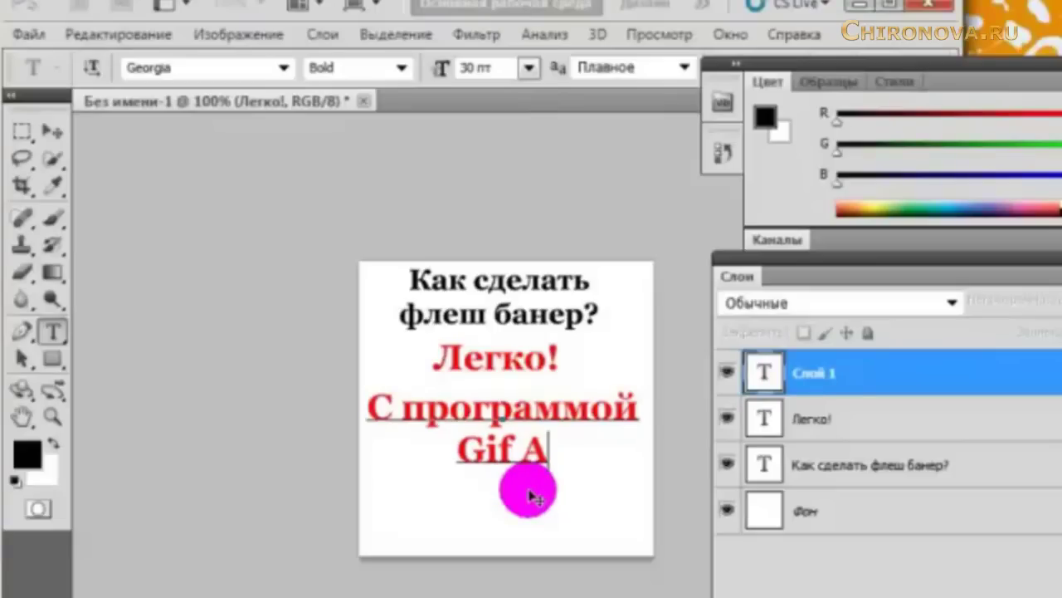
text(ni)
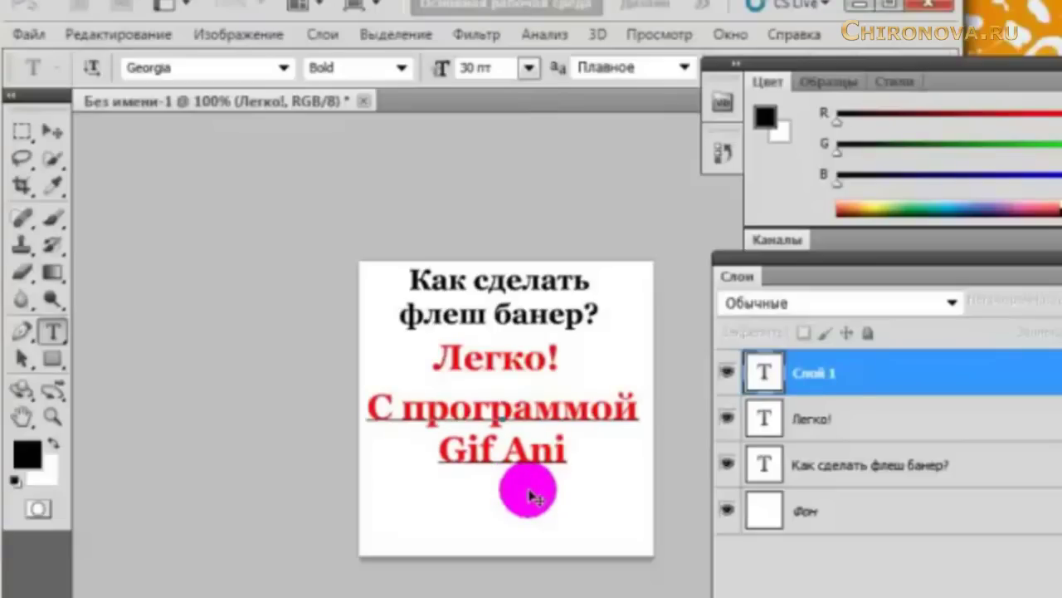
text(mator)
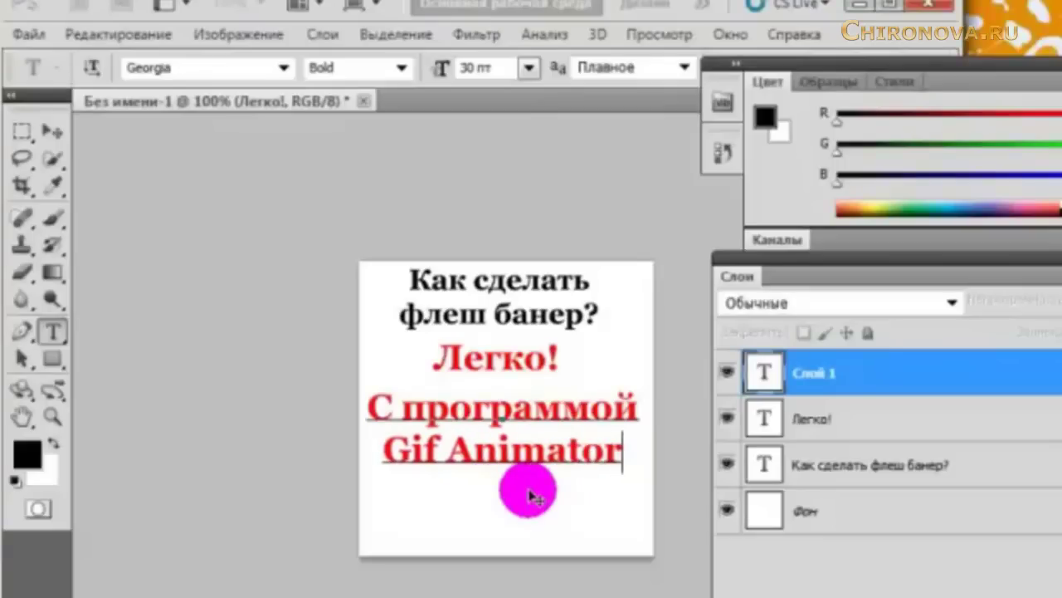
click(805, 591)
click(808, 583)
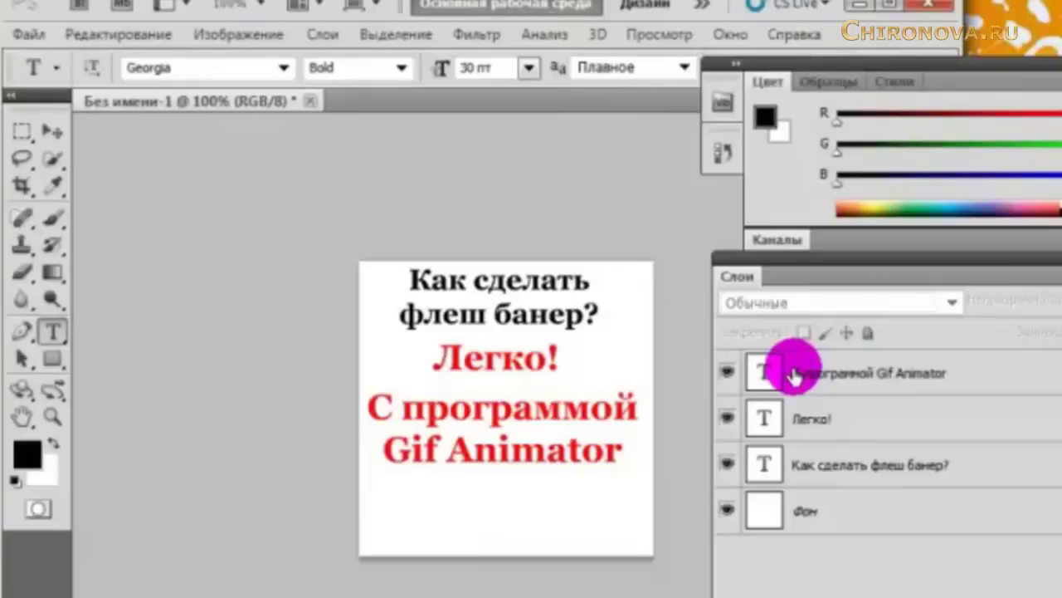
Recolour the "С программой Gif Animator" text black and commit the change.
double_click(764, 374)
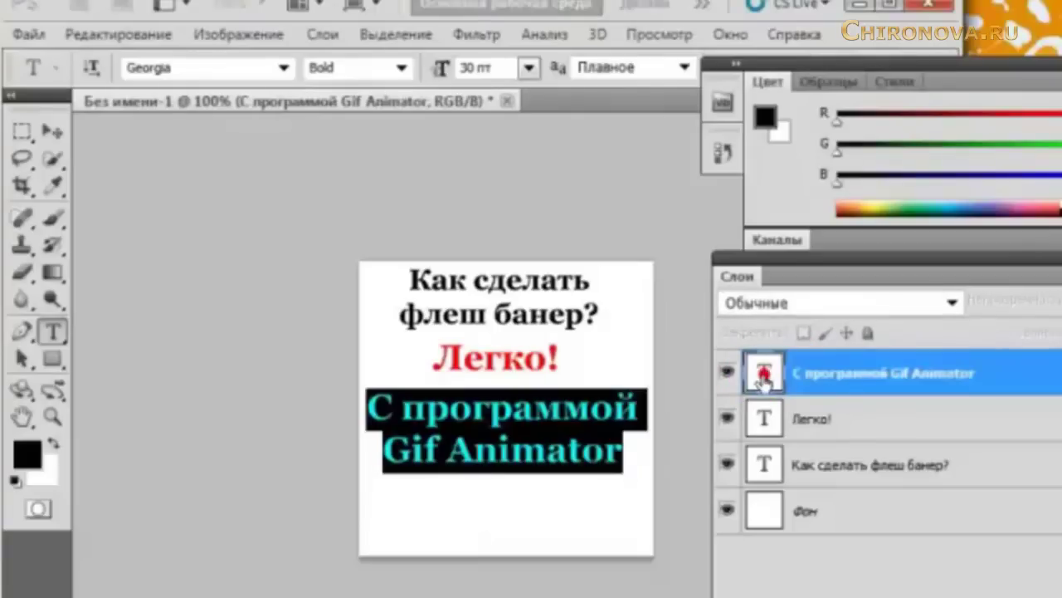
click(25, 451)
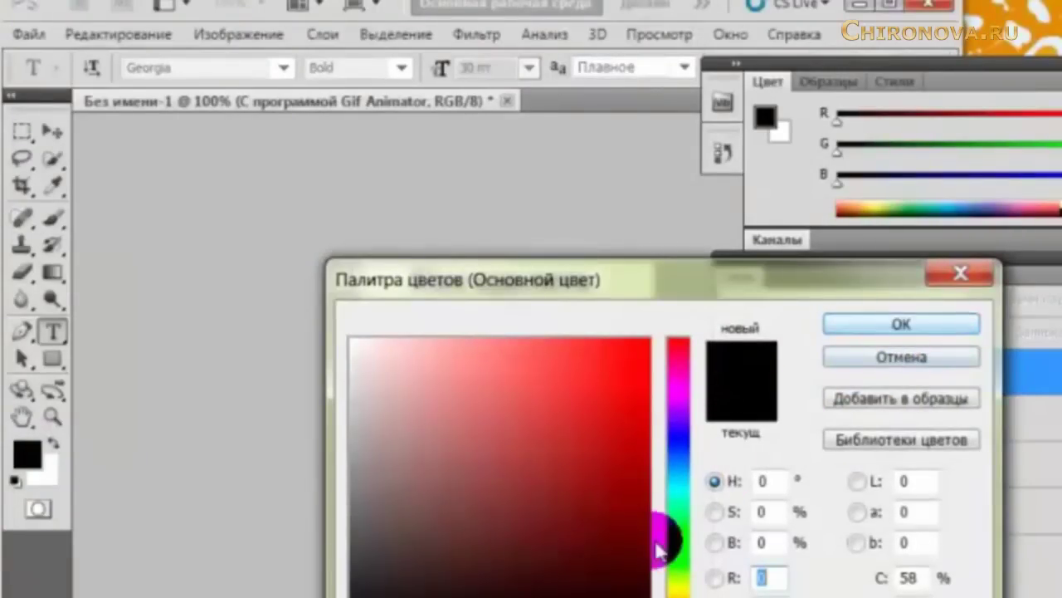
click(883, 324)
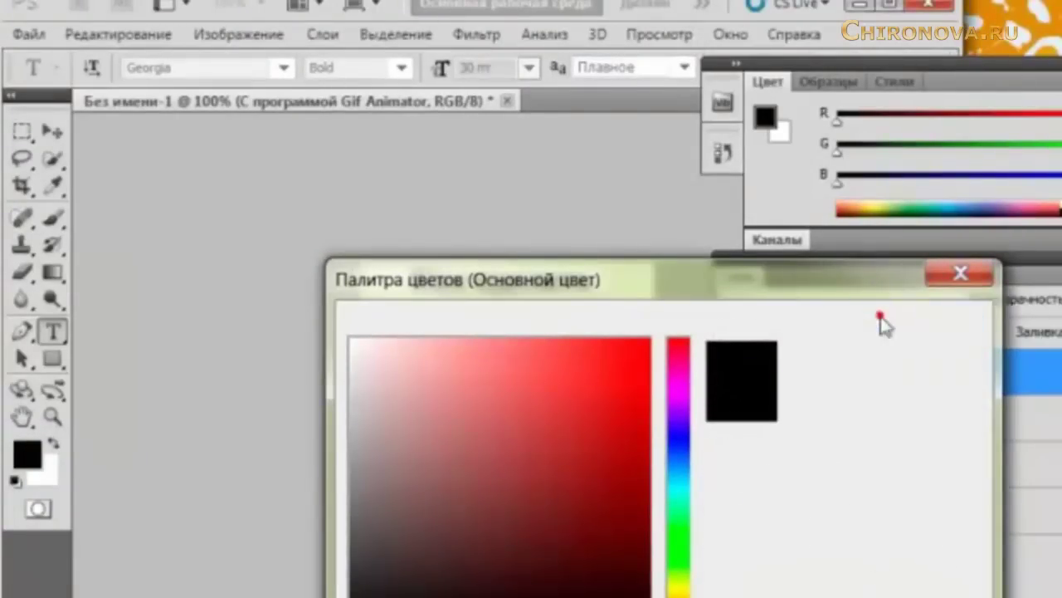
click(612, 526)
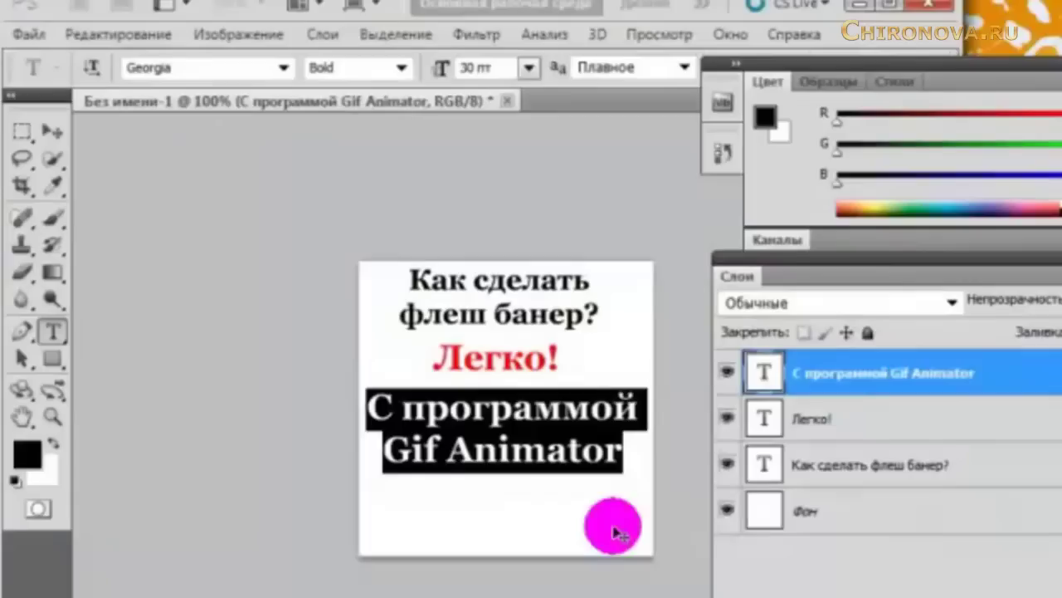
click(878, 570)
Set the "С программой Gif Animator" text size to 24 pt and commit it.
double_click(763, 373)
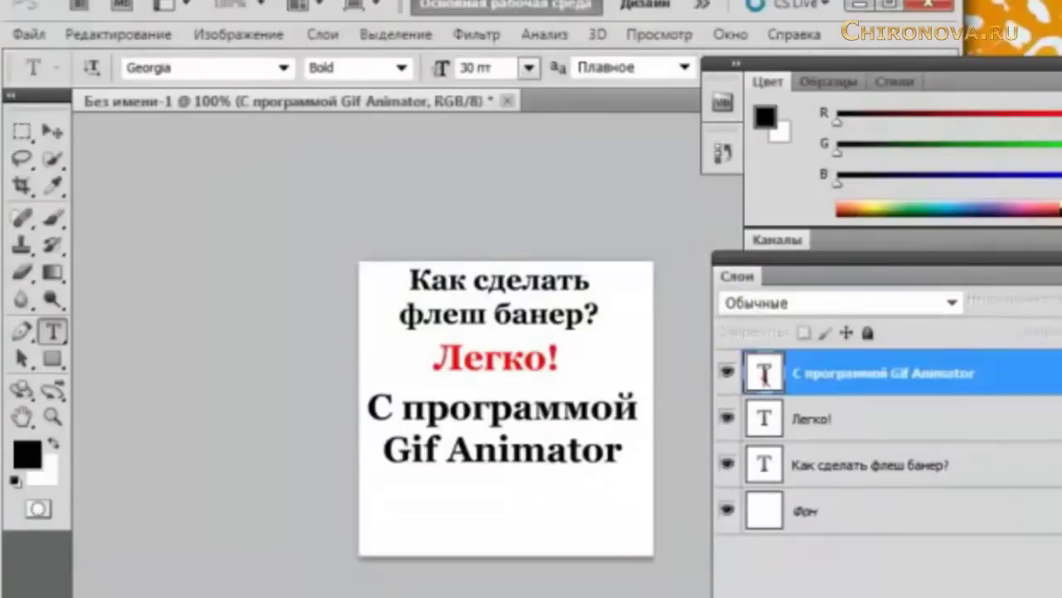
click(528, 68)
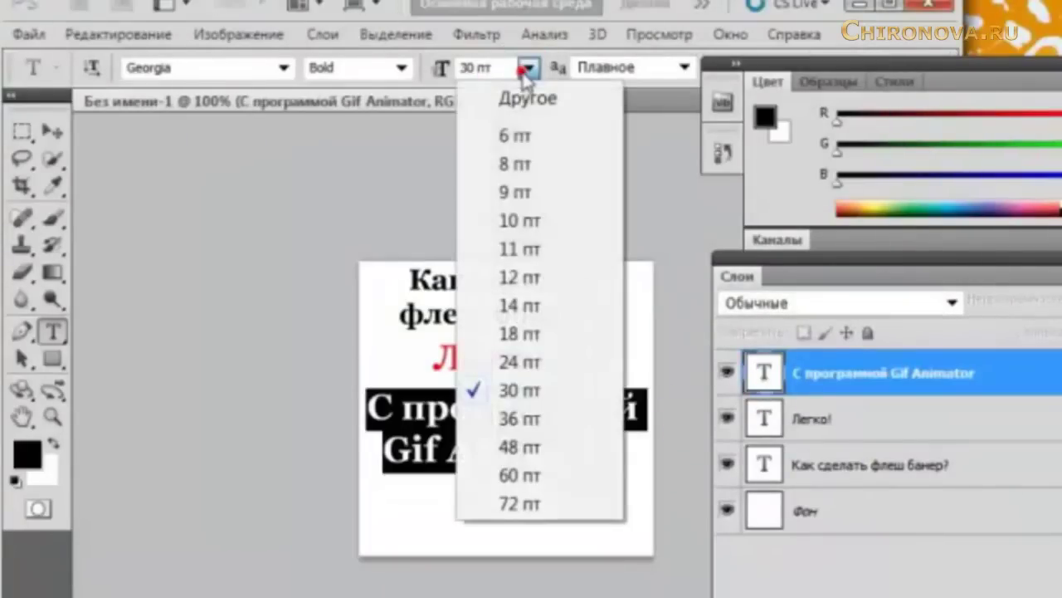
click(521, 364)
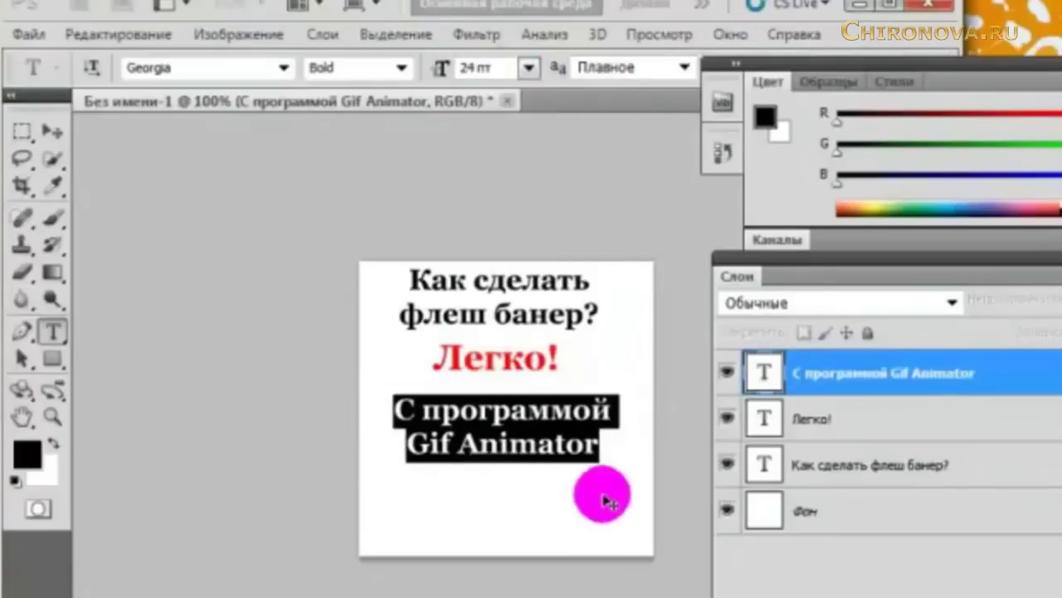
click(829, 579)
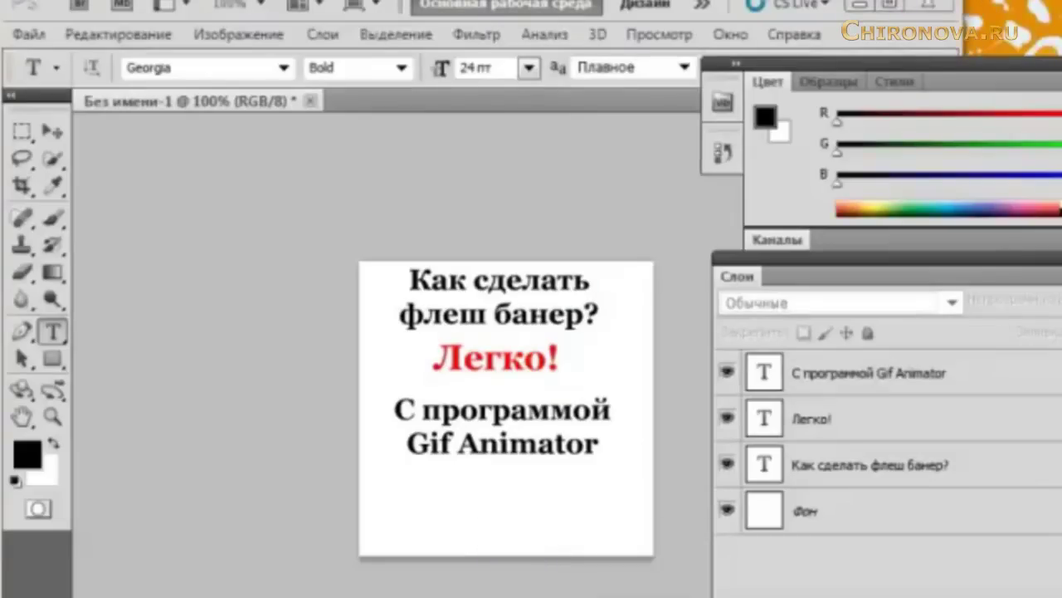
Place the gif icon image in the banner, centred below "Gif Animator" at about X 113, Y 192.5 px, and confirm the placement.
drag(1043, 360, 1061, 143)
drag(1061, 349, 495, 499)
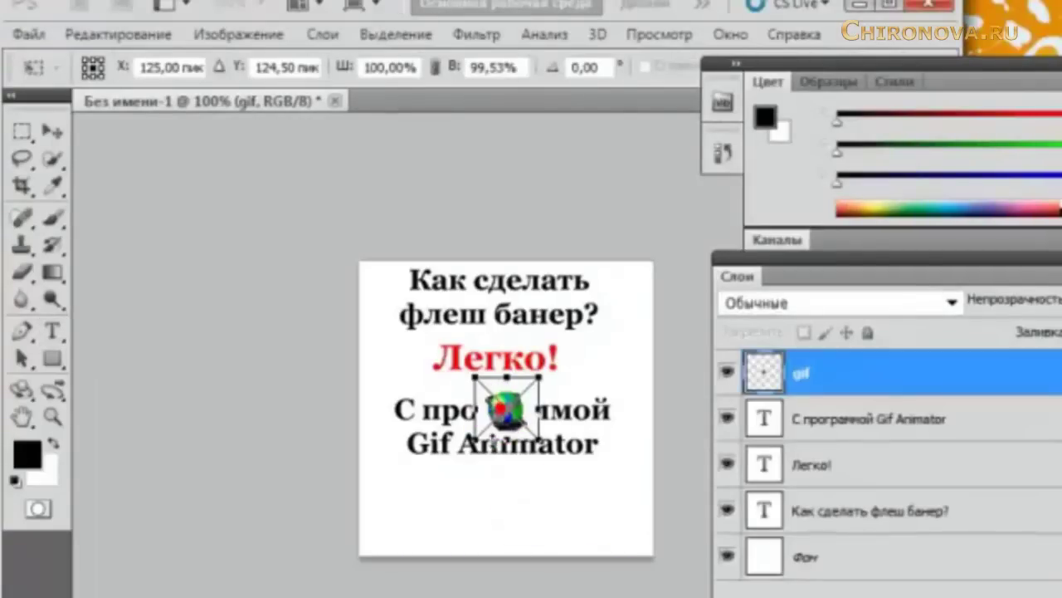
drag(505, 397, 495, 490)
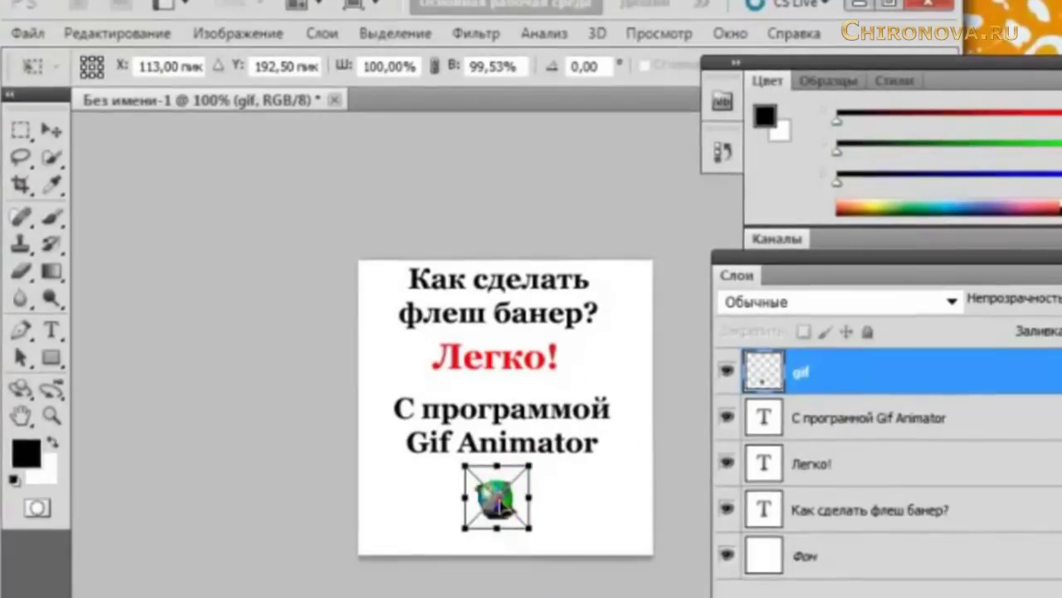
click(51, 134)
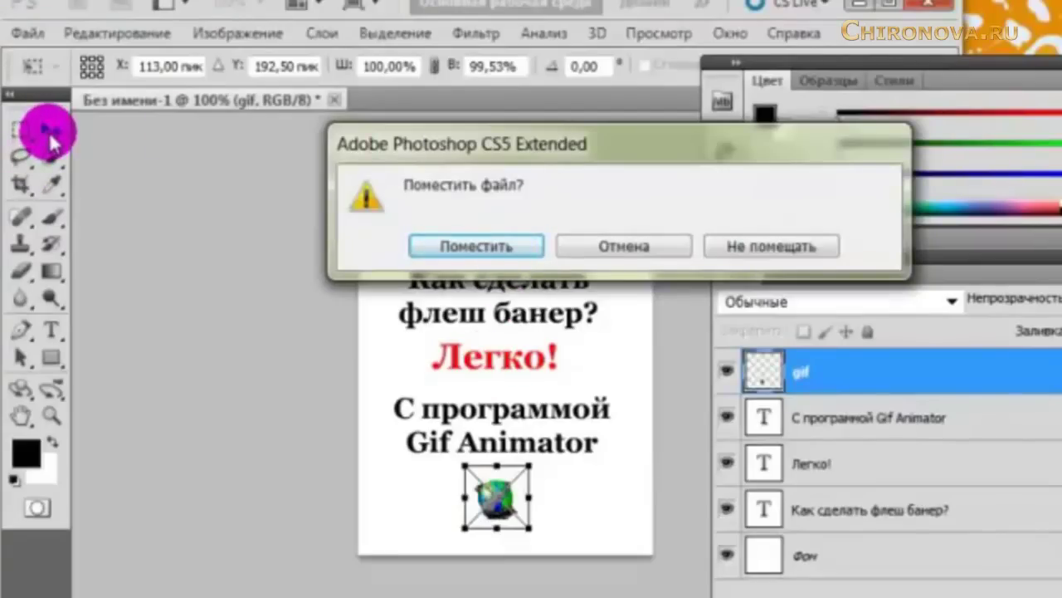
click(475, 246)
click(887, 534)
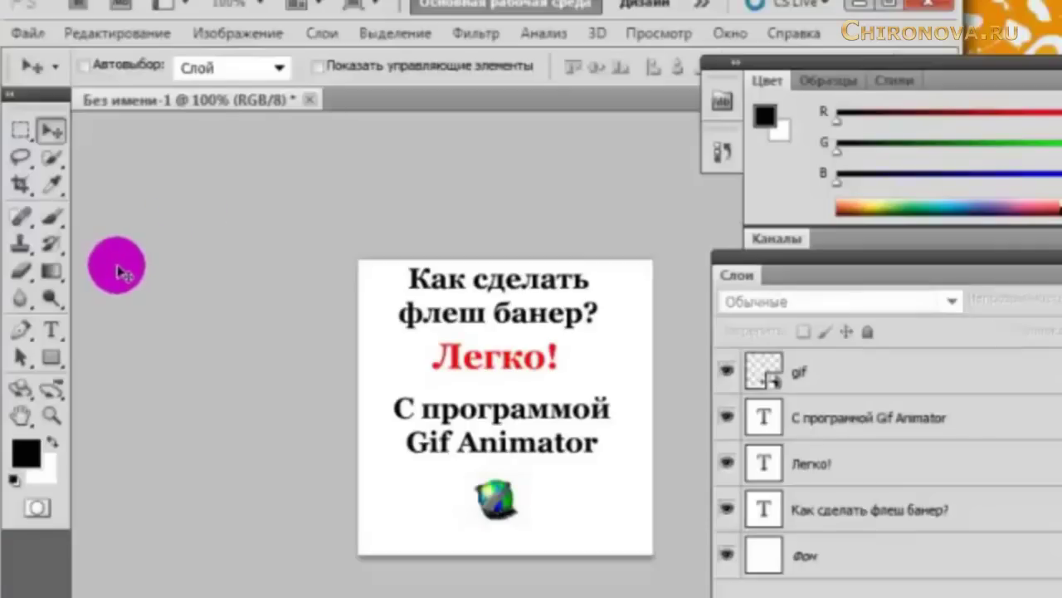
Prepare the frame with the gif icon for web export, keeping the PNG-8 format.
click(30, 33)
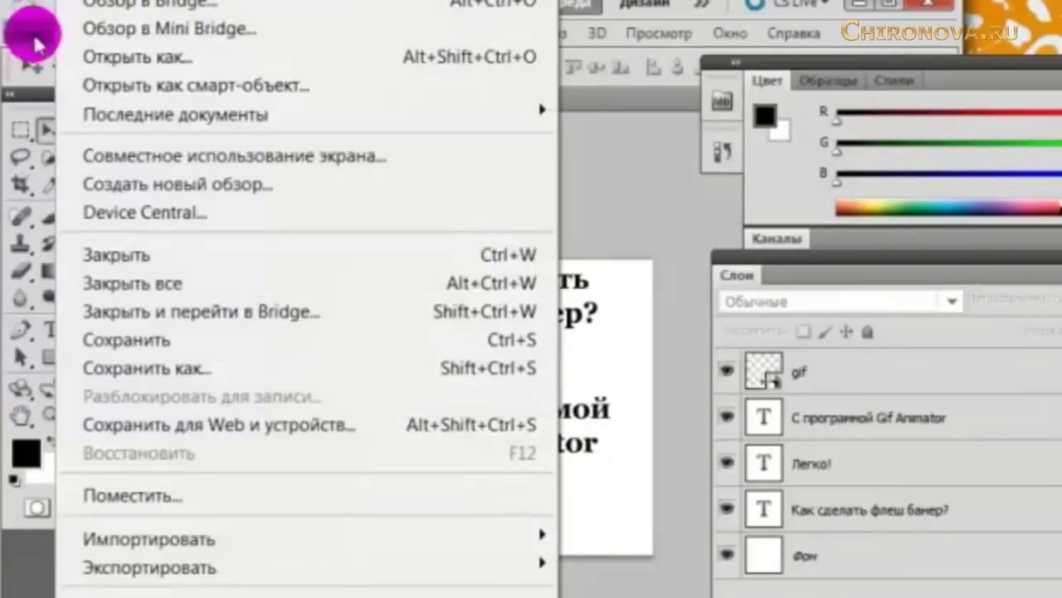
click(374, 423)
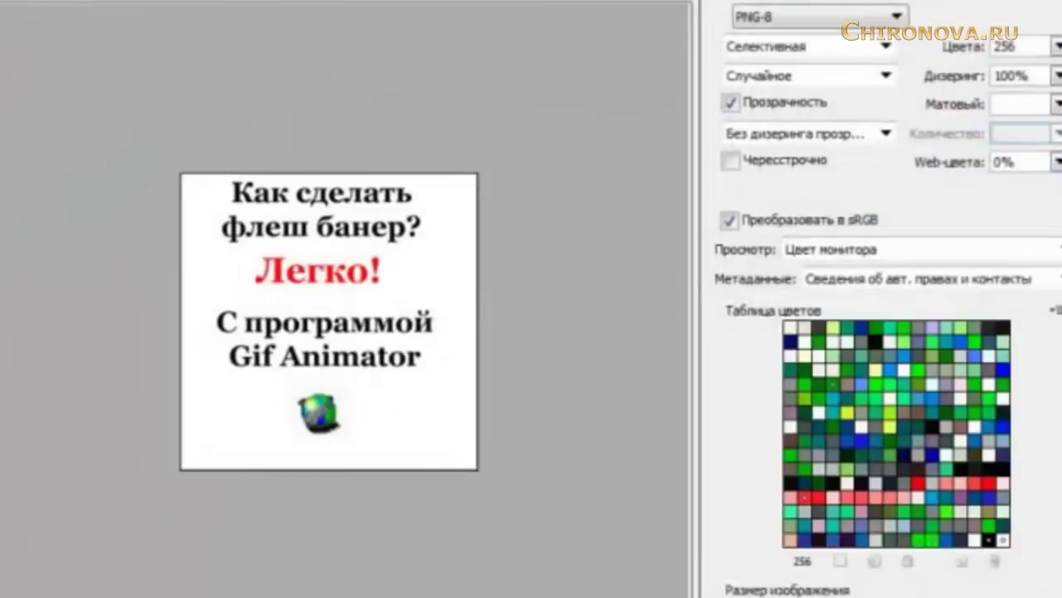
click(564, 350)
click(819, 18)
click(806, 20)
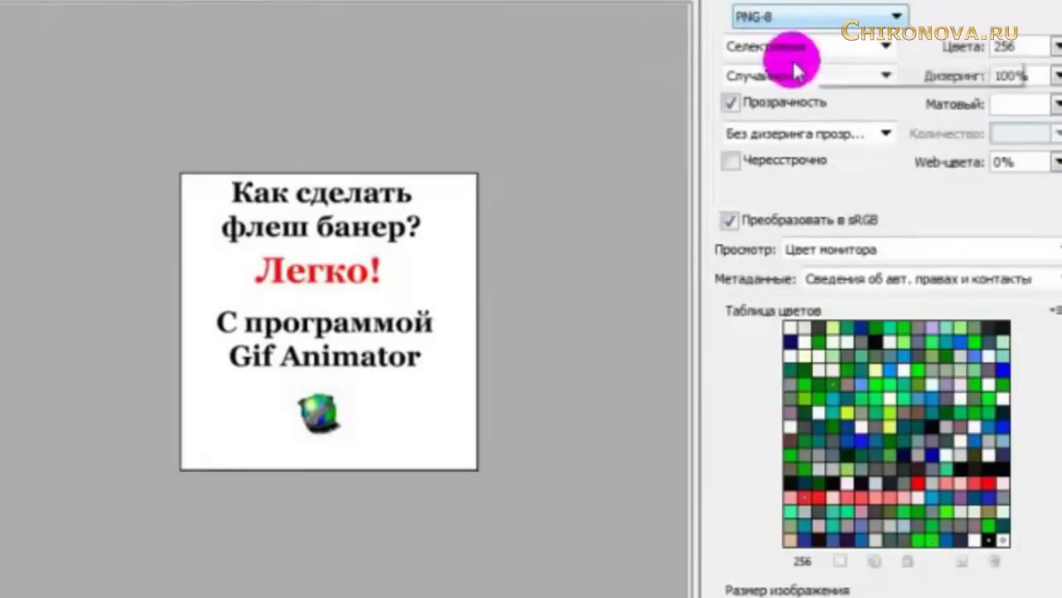
Save the optimised gif icon frame as an image in the folder that holds frames 1 and 2.
click(573, 172)
drag(573, 173, 505, 565)
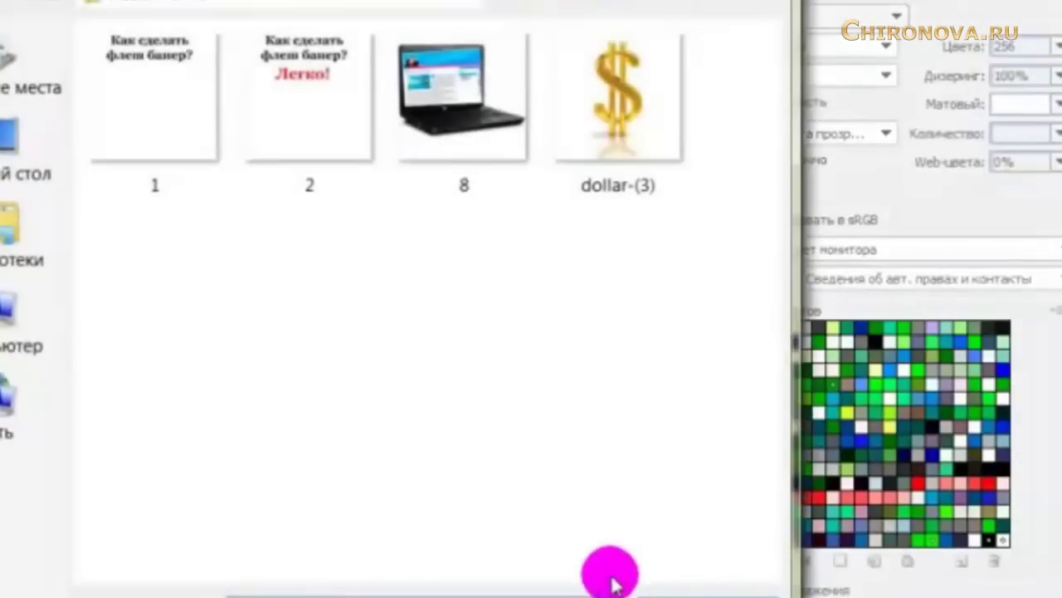
drag(612, 570, 624, 592)
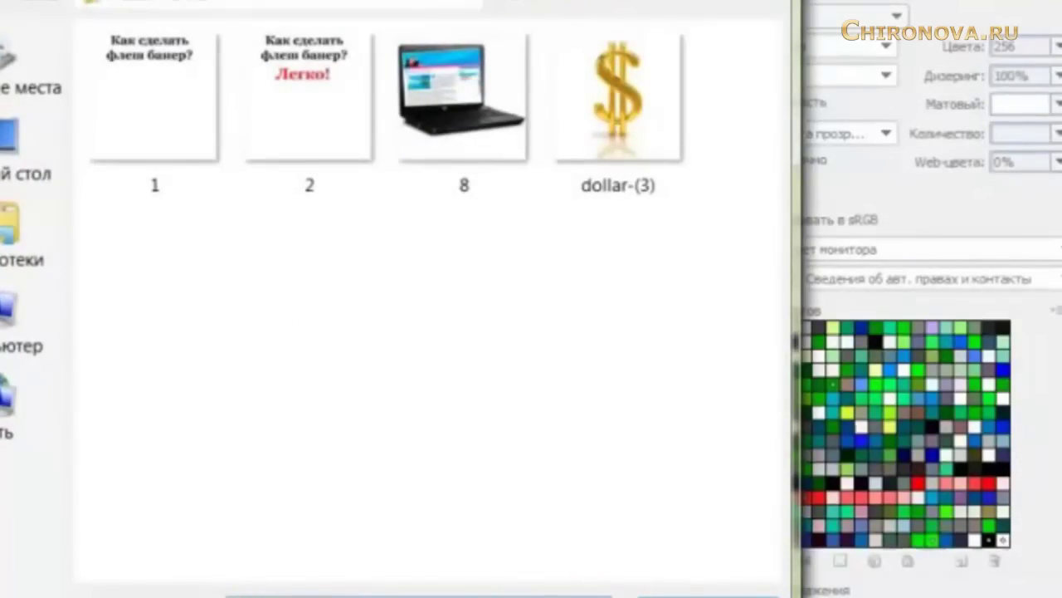
click(688, 590)
click(708, 297)
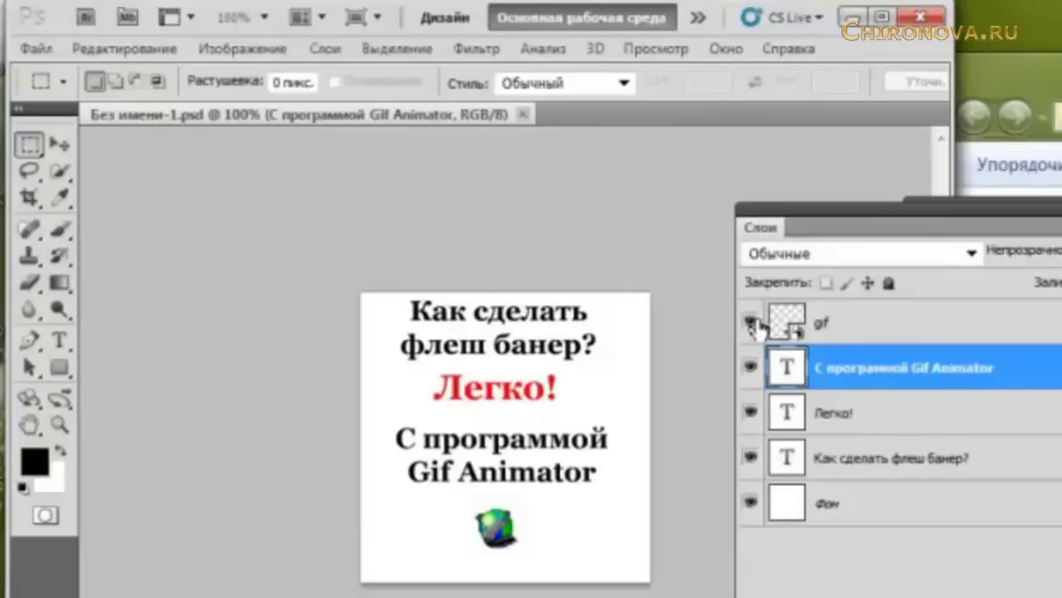
Nudge the "С программой Gif Animator" text layer a few pixels to the left with the Move tool.
key(v)
key(Left)
key(Left)
key(Left)
key(Left)
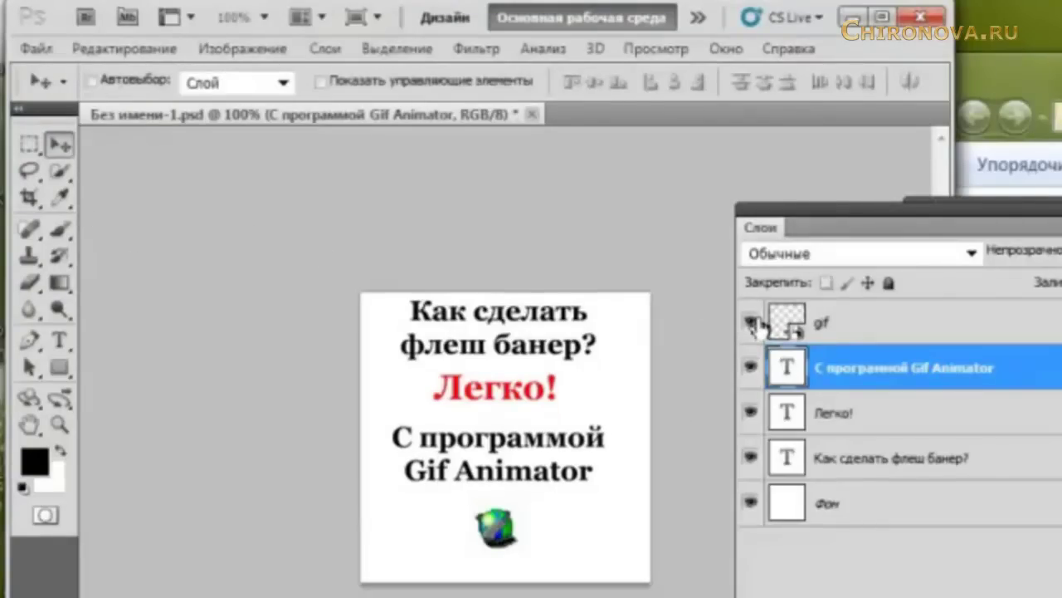
Hide the gif, "С программой Gif Animator", "Легко!" and "Как сделать флеш банер?" layers, leaving only the background shown.
click(751, 323)
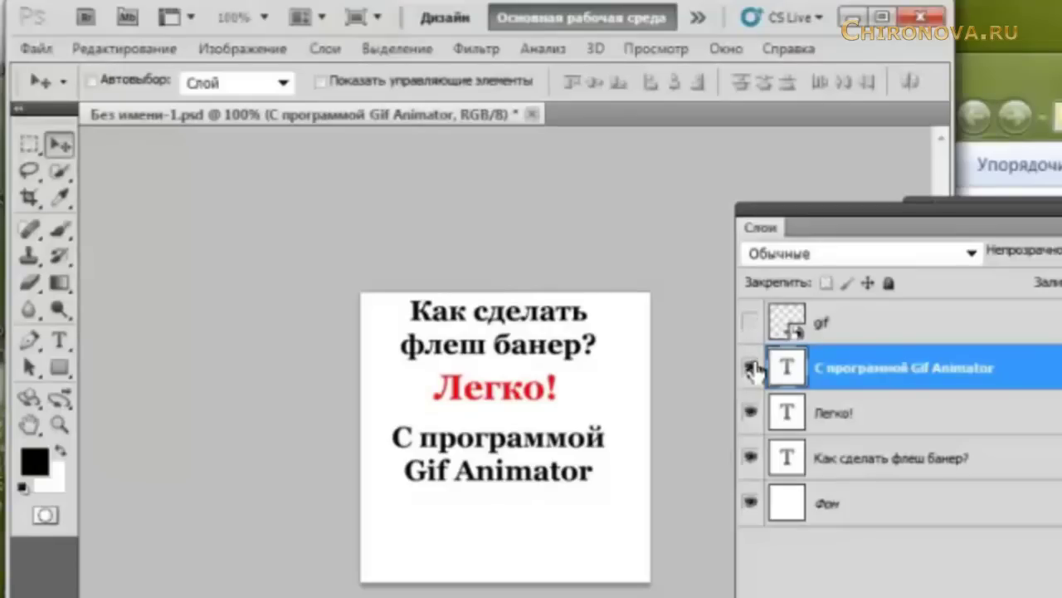
click(751, 368)
click(752, 413)
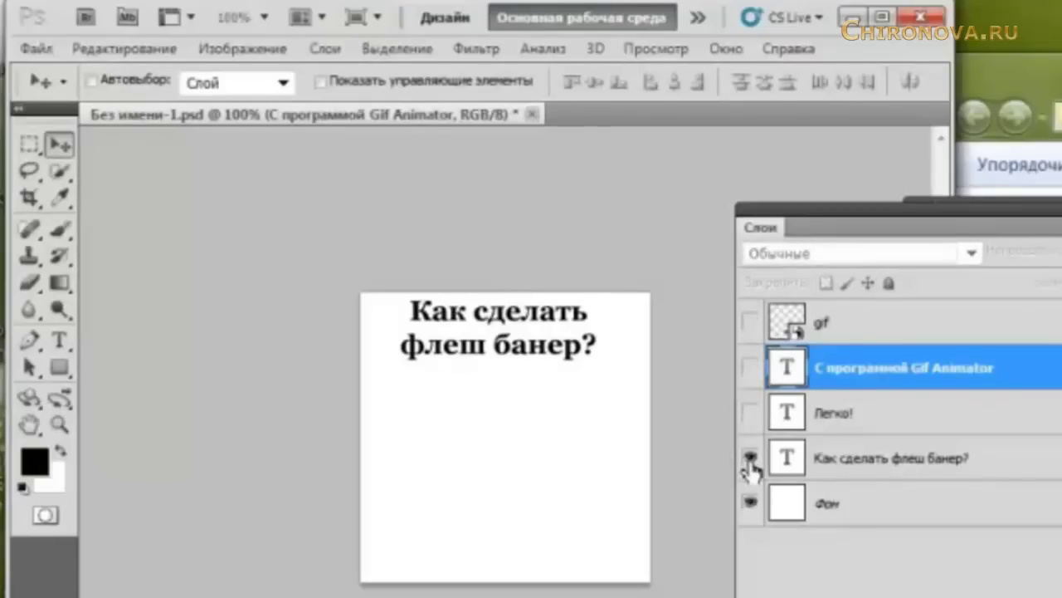
click(751, 457)
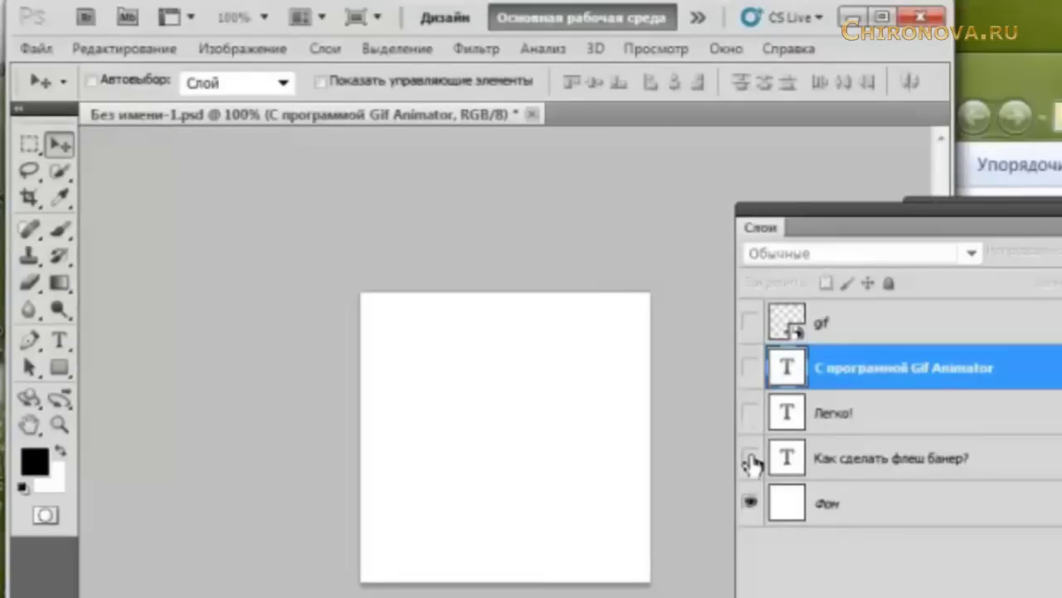
Place laptop image 50363358 from the image folder near the banner's upper-left corner, scaled to about 16.7 × 12.9% and rotated about −16.4°.
key(alt+Tab)
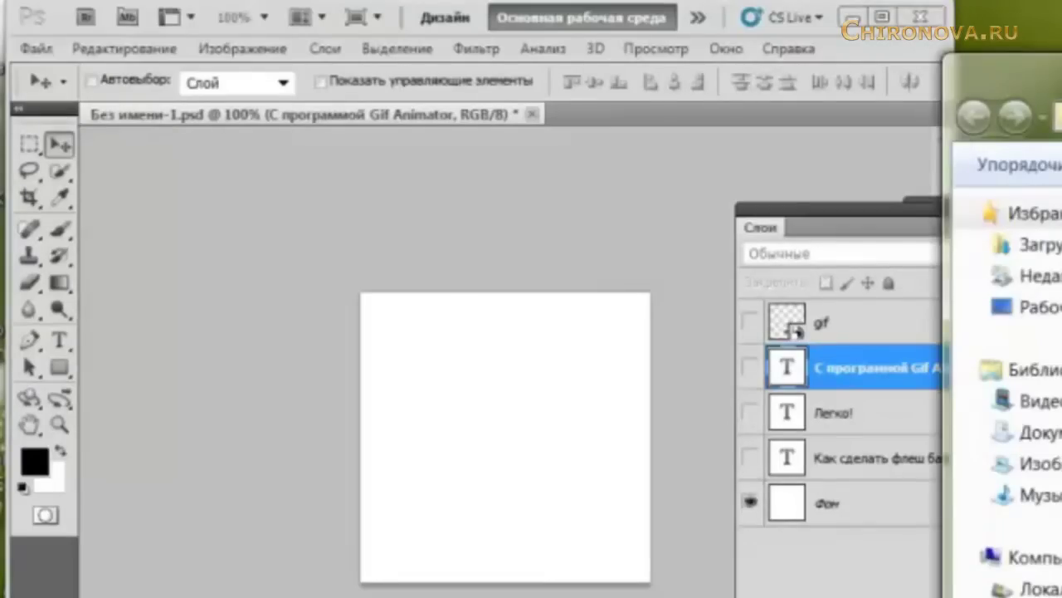
drag(1046, 343, 502, 384)
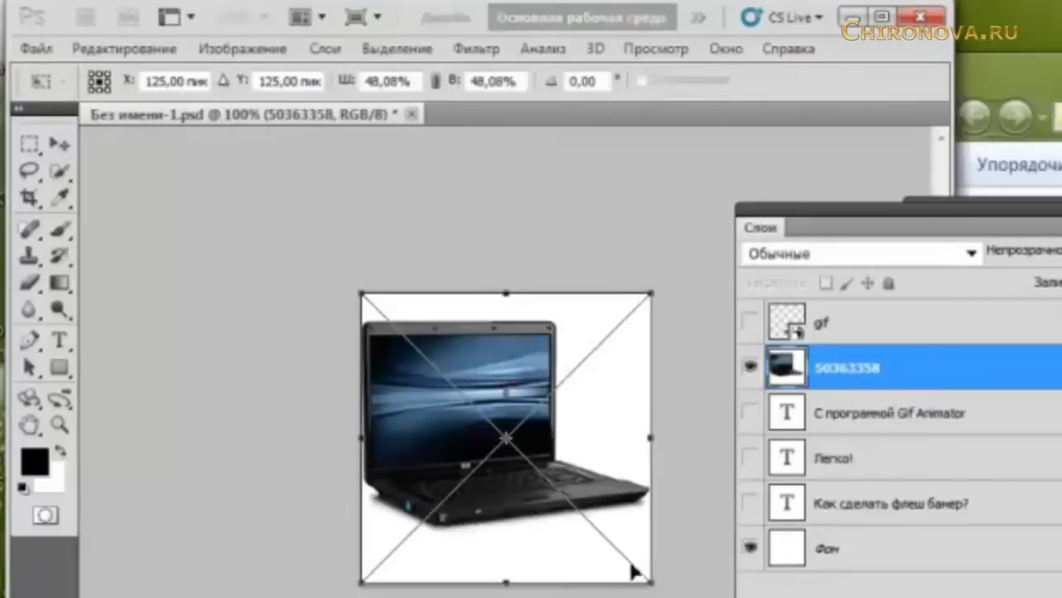
drag(656, 586, 469, 376)
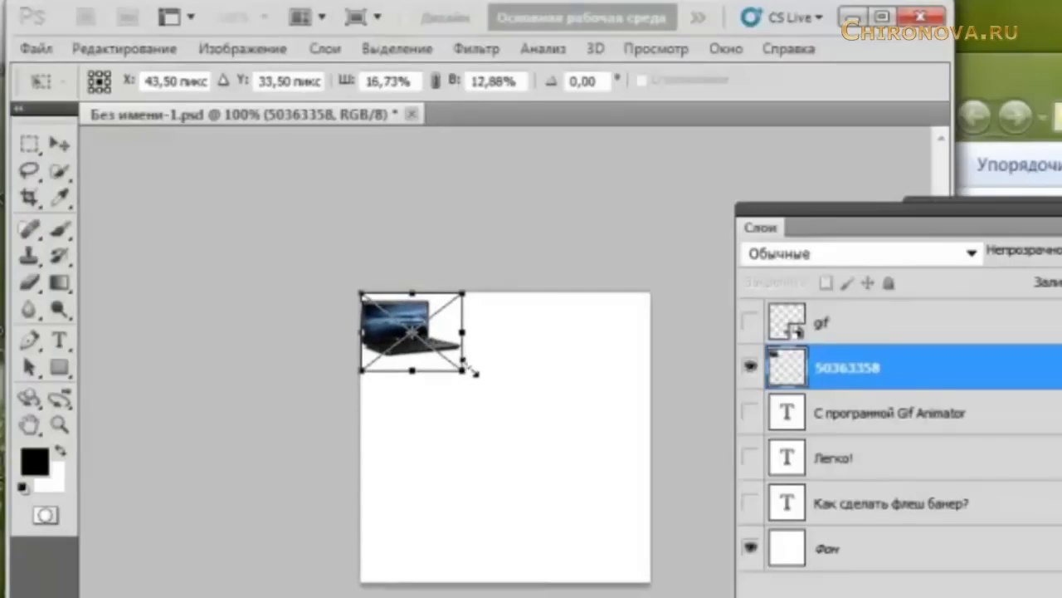
drag(482, 371, 501, 354)
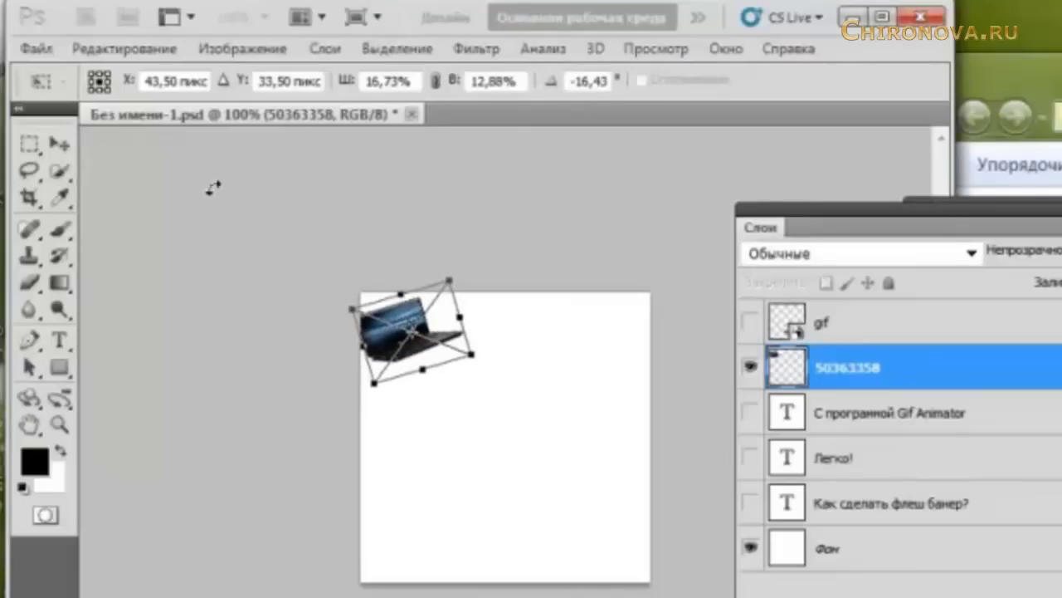
click(66, 146)
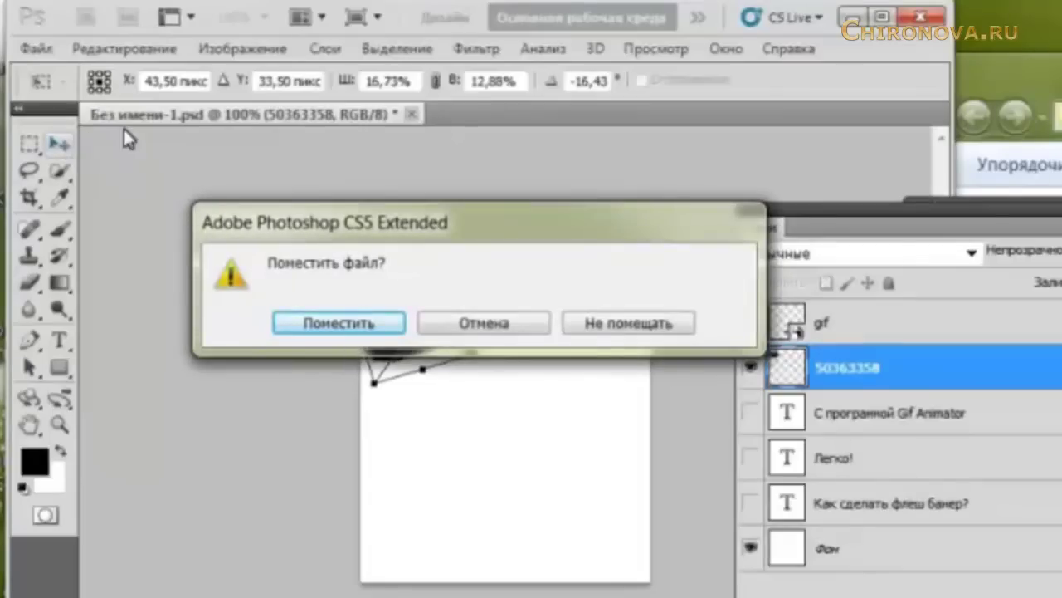
click(335, 325)
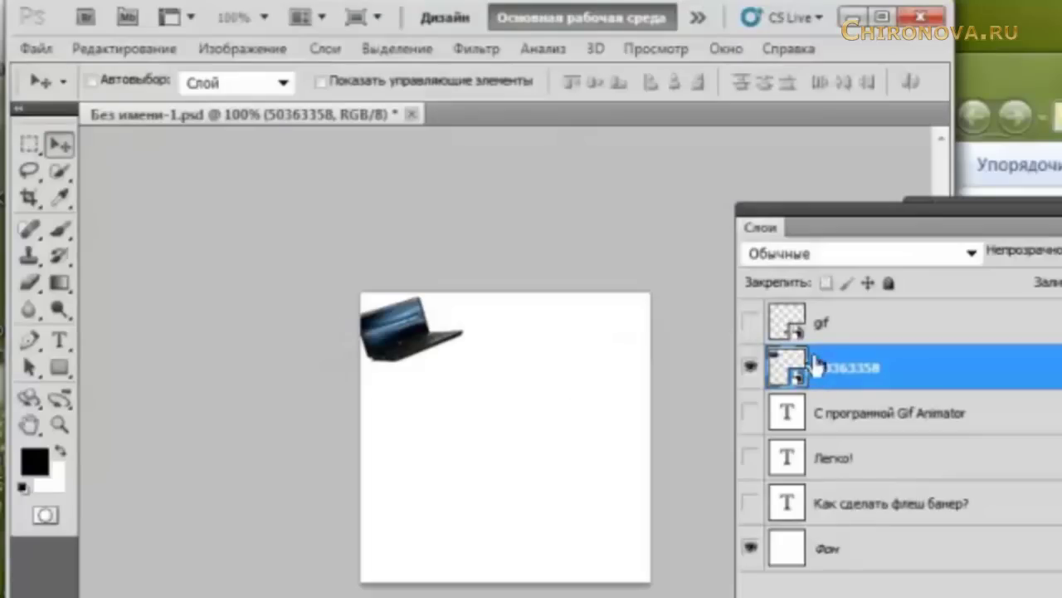
drag(401, 339, 428, 339)
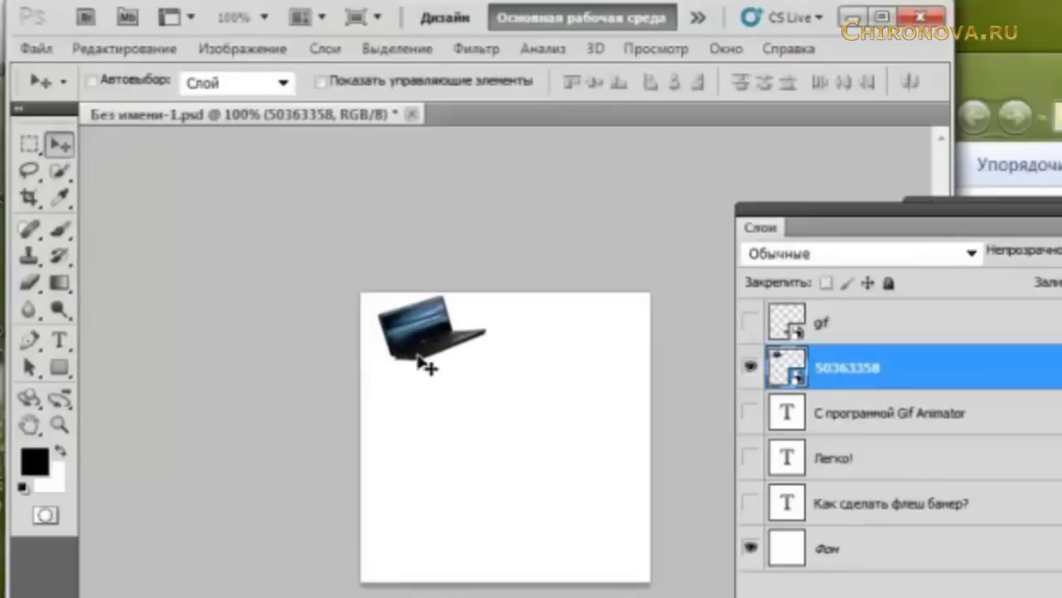
drag(421, 344, 430, 358)
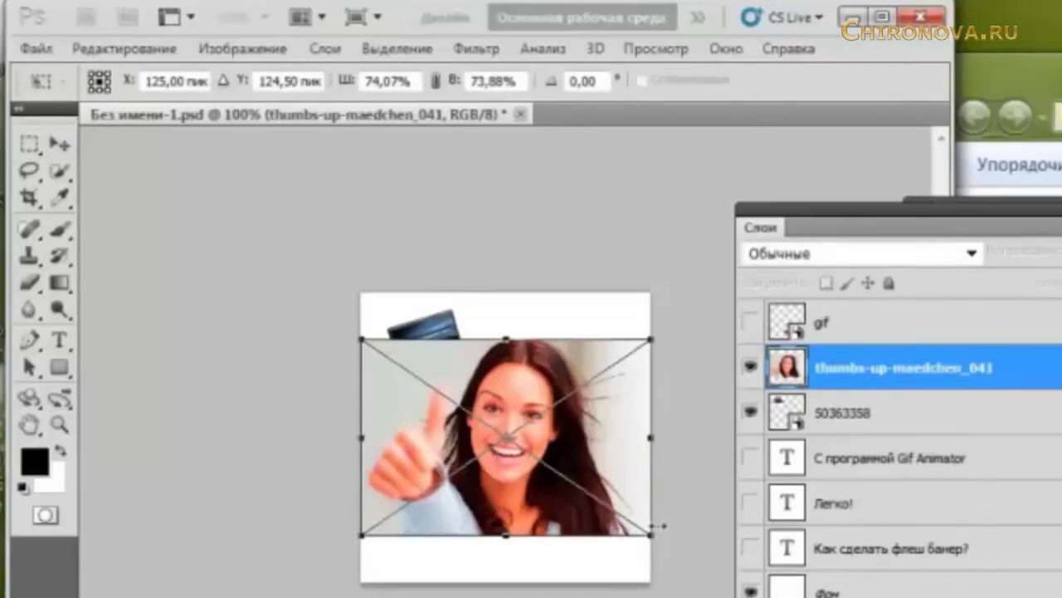
Scale the thumbs-up-maedchen_041 photo to about 32 × 35%, rotate it about −15.6°, and place it beside the laptop.
drag(654, 539, 494, 438)
drag(424, 390, 552, 360)
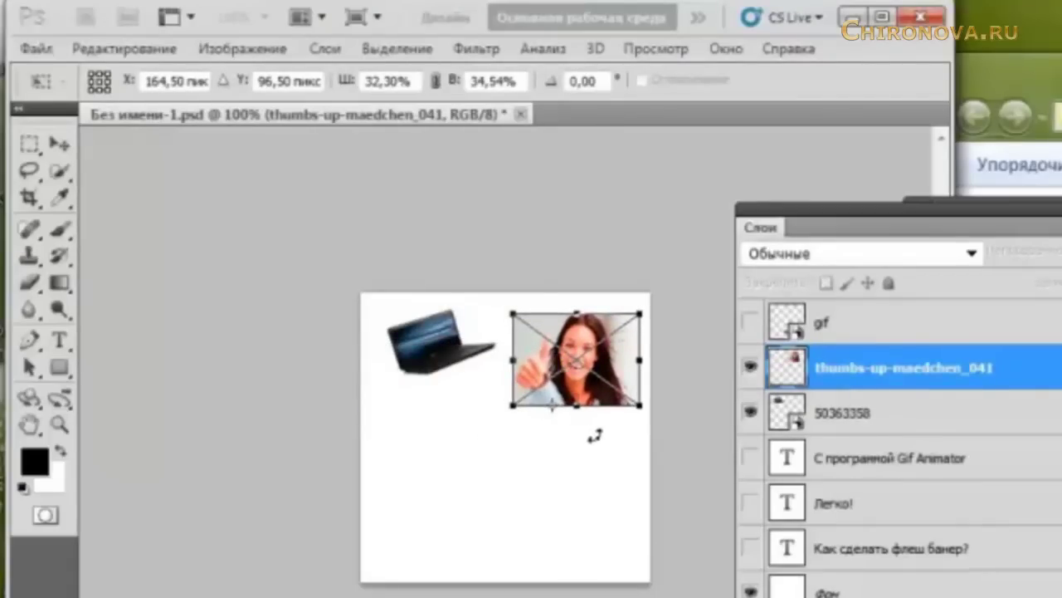
drag(603, 432, 622, 422)
drag(565, 352, 574, 357)
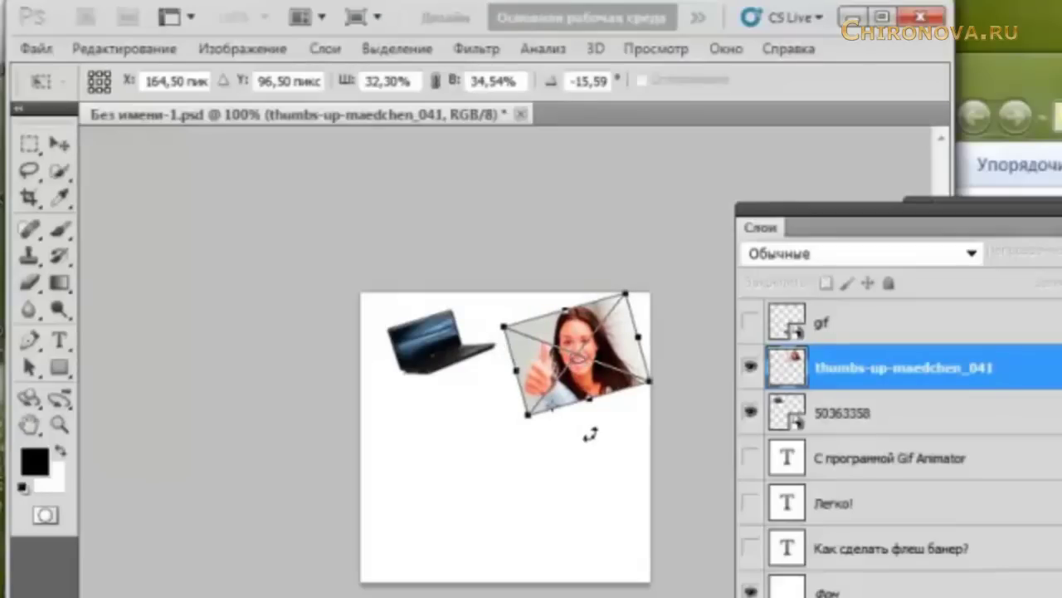
click(62, 142)
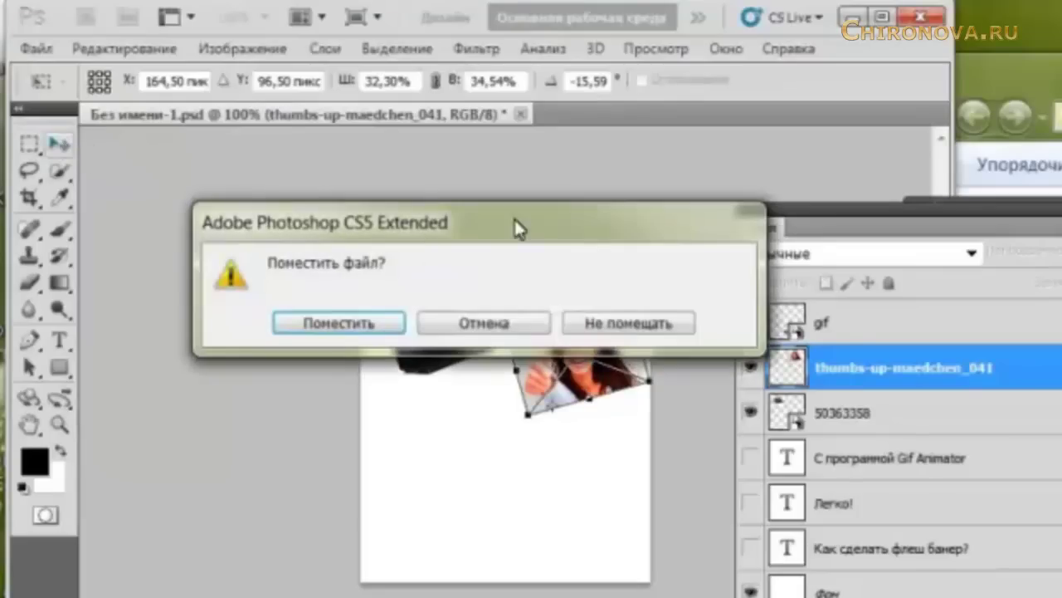
click(352, 323)
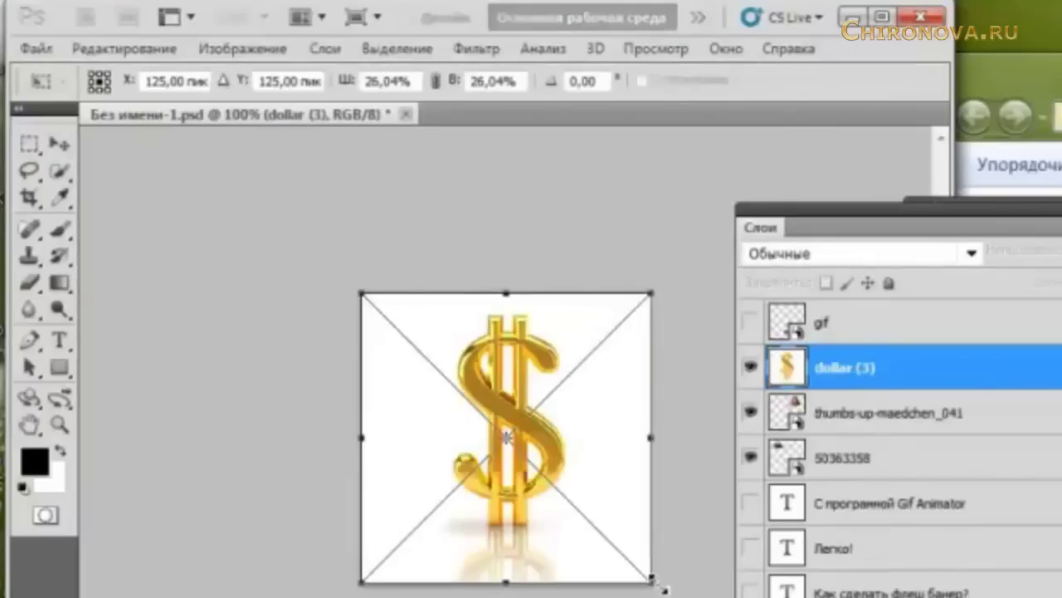
Scale the dollar (3) image to about 6.8 × 6.4% and place it just below the laptop, confirming the placement.
drag(655, 589, 503, 415)
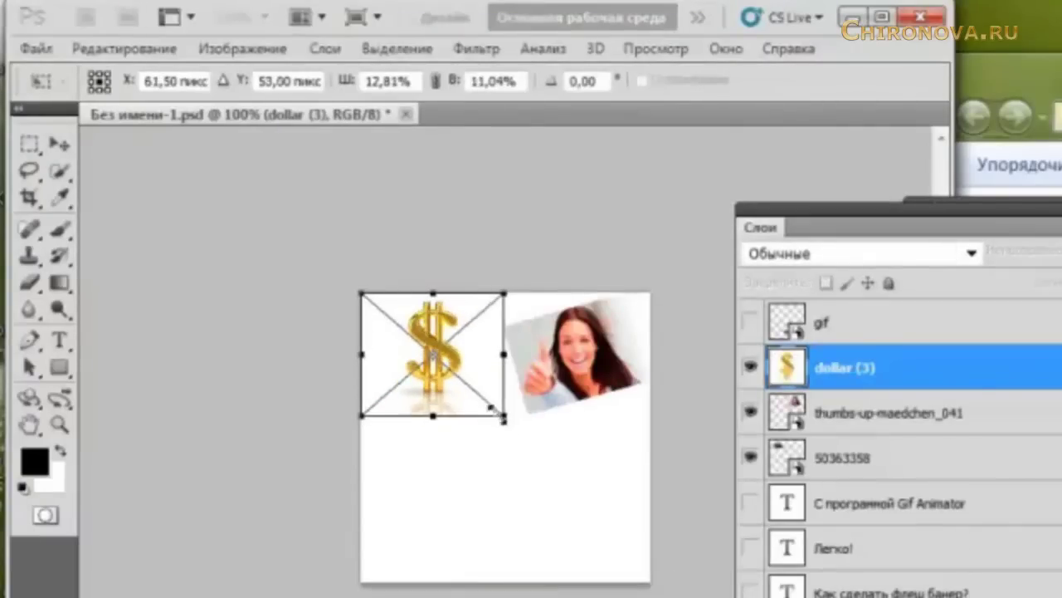
drag(444, 351, 468, 454)
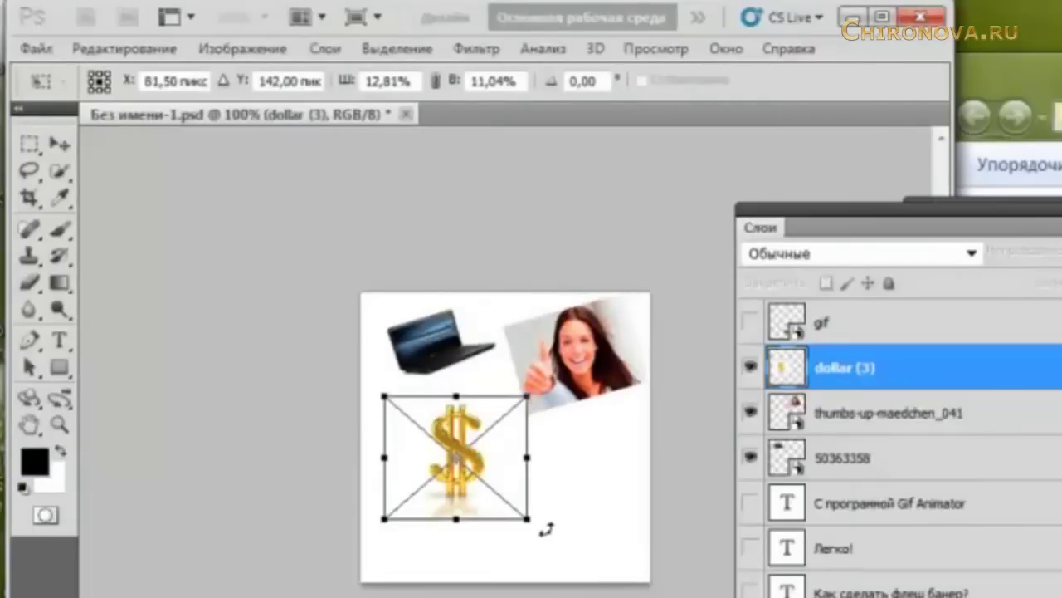
drag(536, 527, 435, 409)
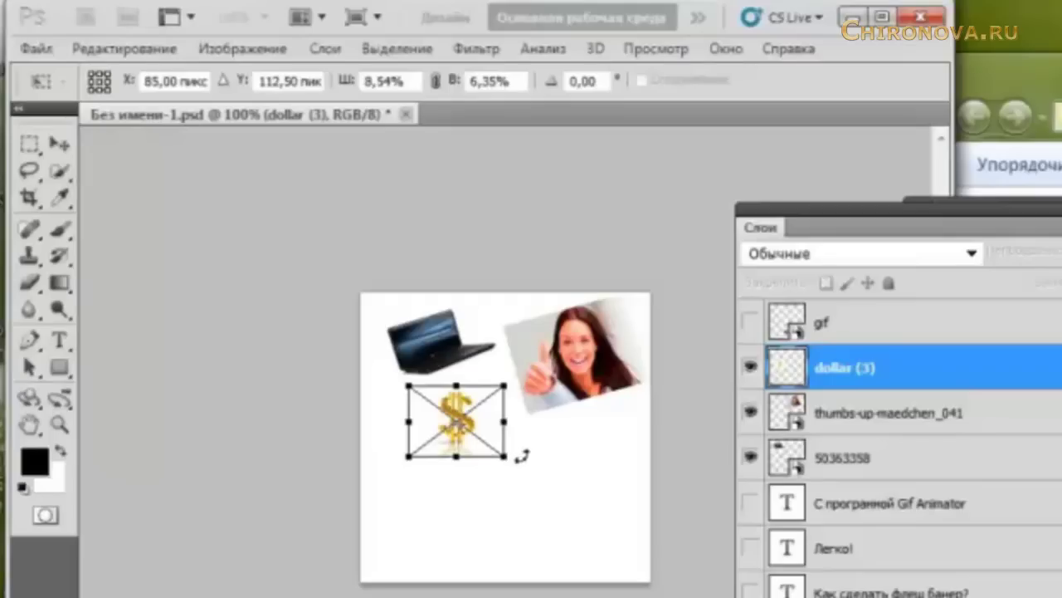
drag(507, 422, 463, 422)
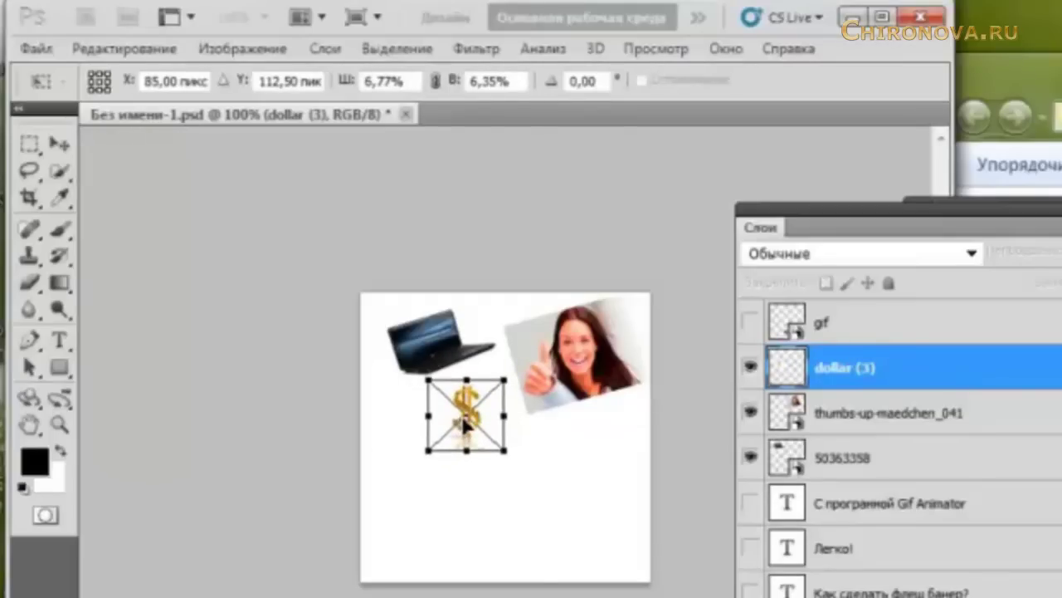
click(58, 145)
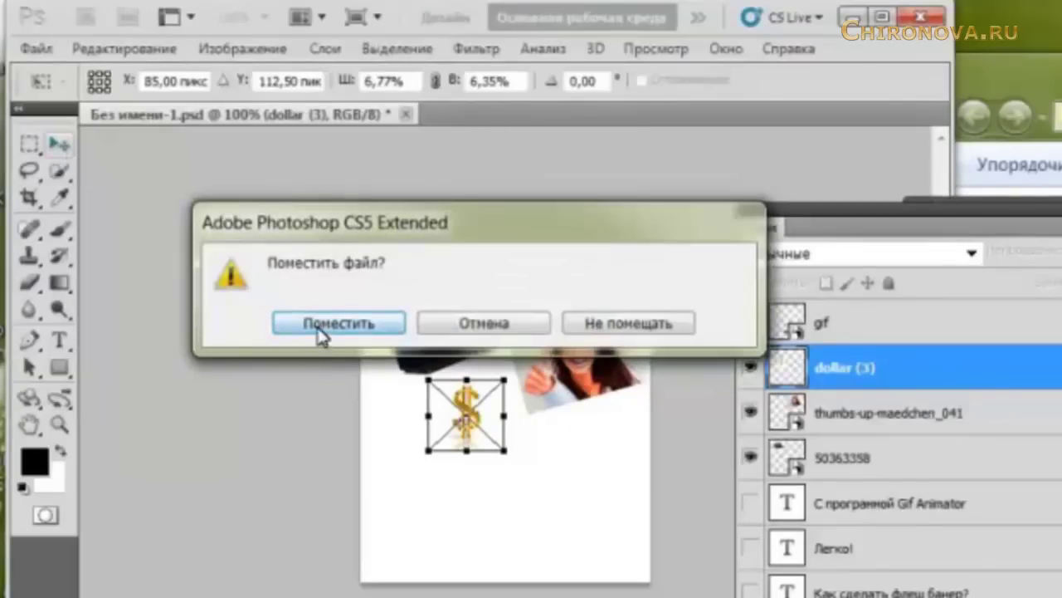
click(321, 332)
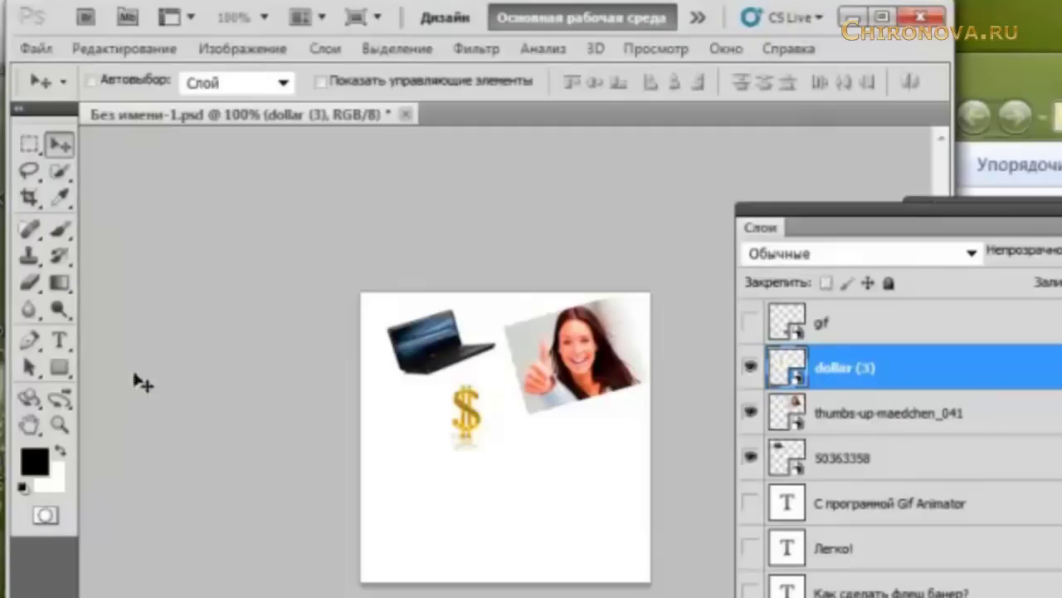
Set the foreground colour to red and add the text "Успеха!" below the dollar sign in Georgia Bold 24 pt.
click(62, 339)
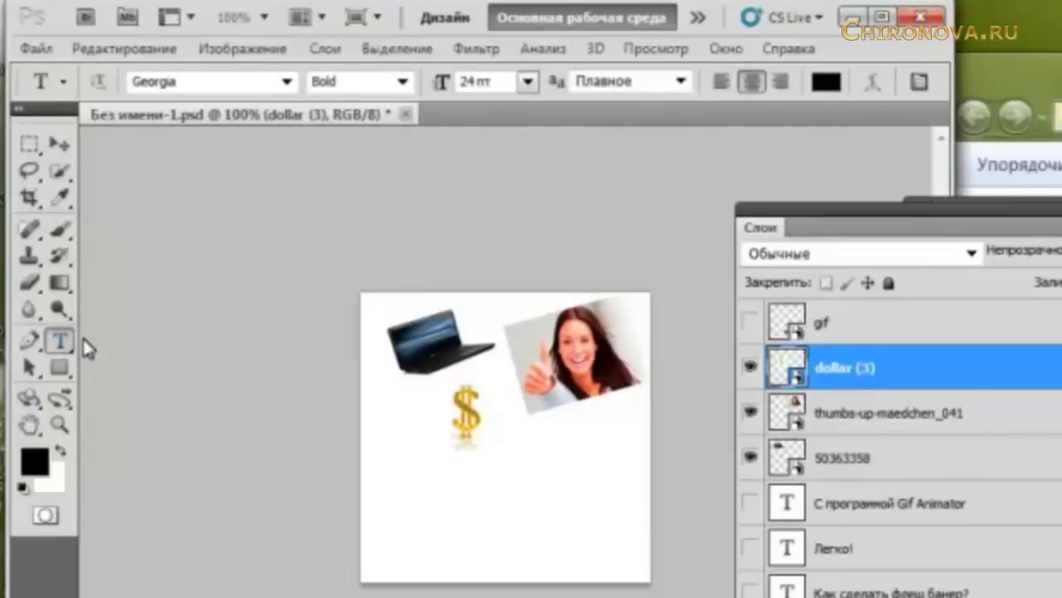
click(37, 461)
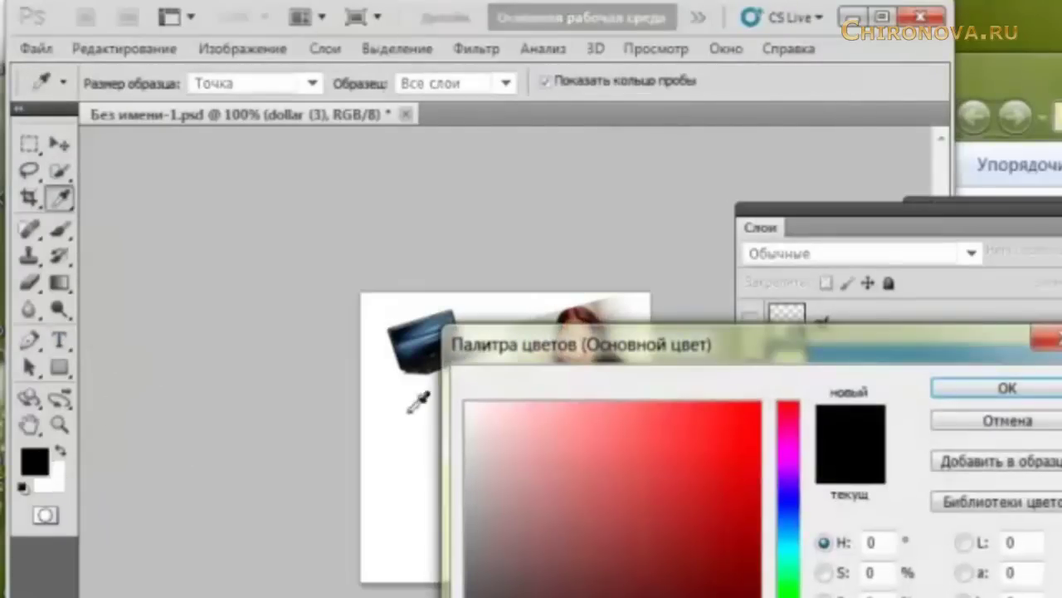
click(735, 427)
click(1000, 390)
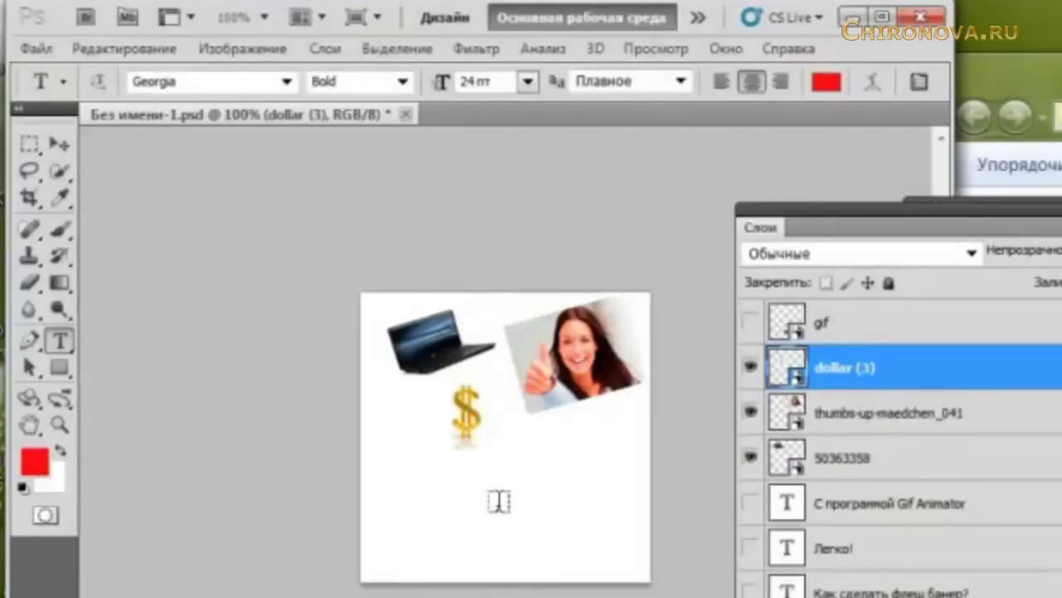
click(499, 505)
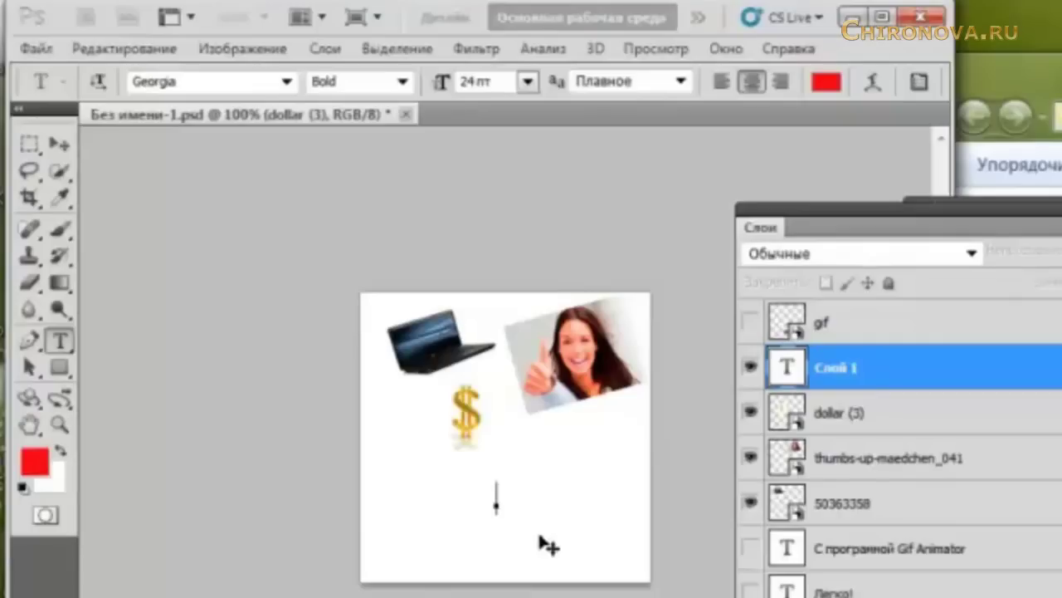
text(Усп)
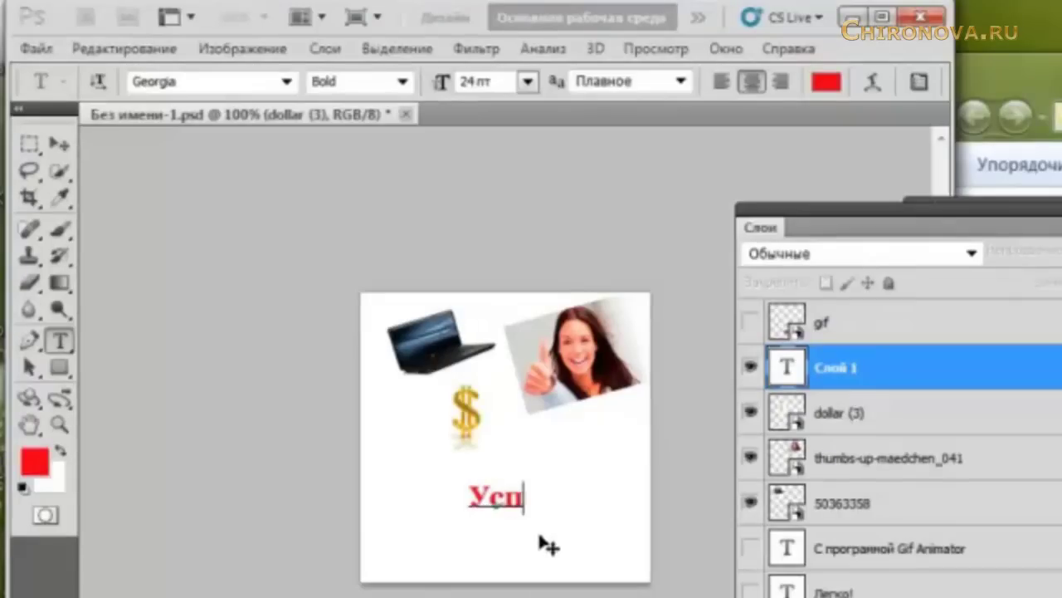
text(еха!”)
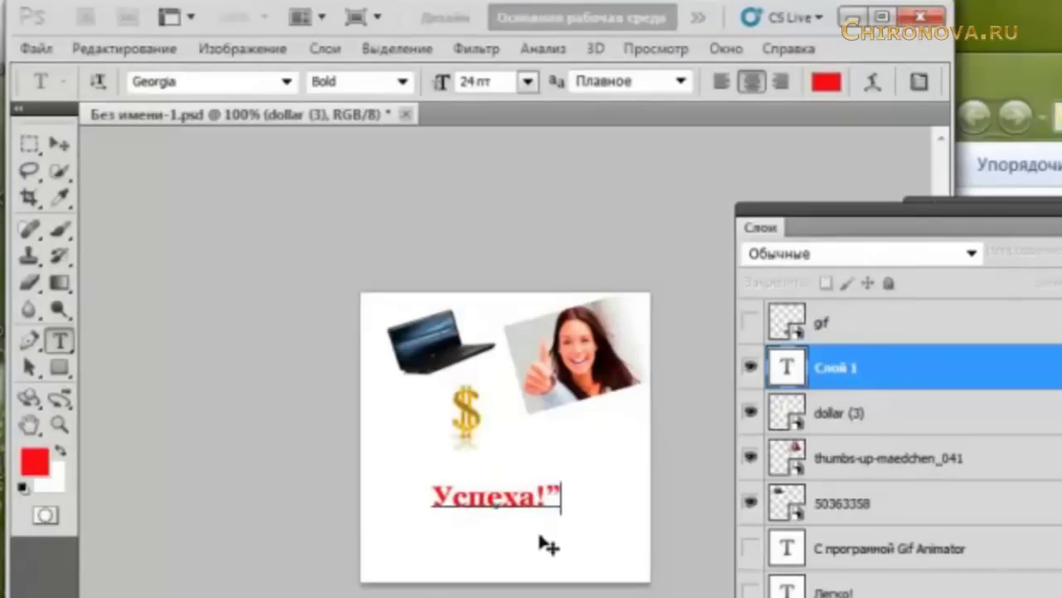
key(BackSpace)
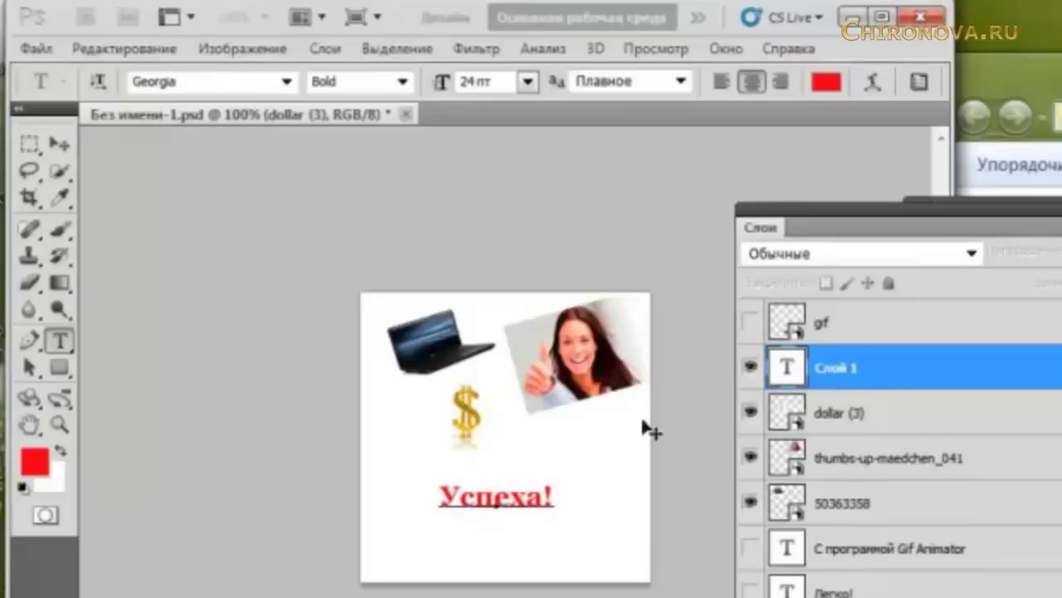
Select the red "Успеха!" text and enlarge it to 36 pt.
click(975, 455)
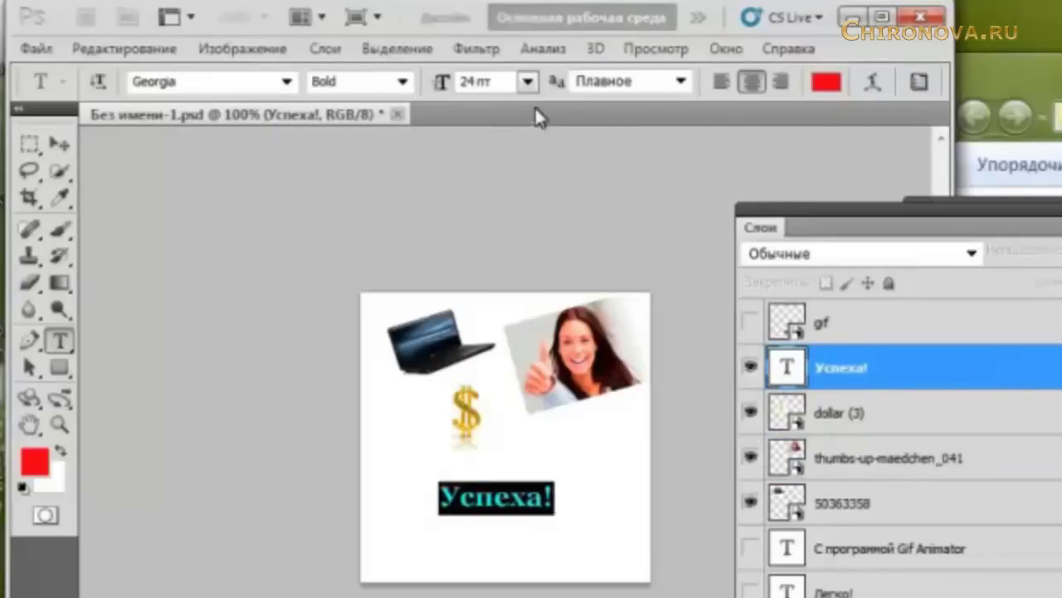
click(527, 82)
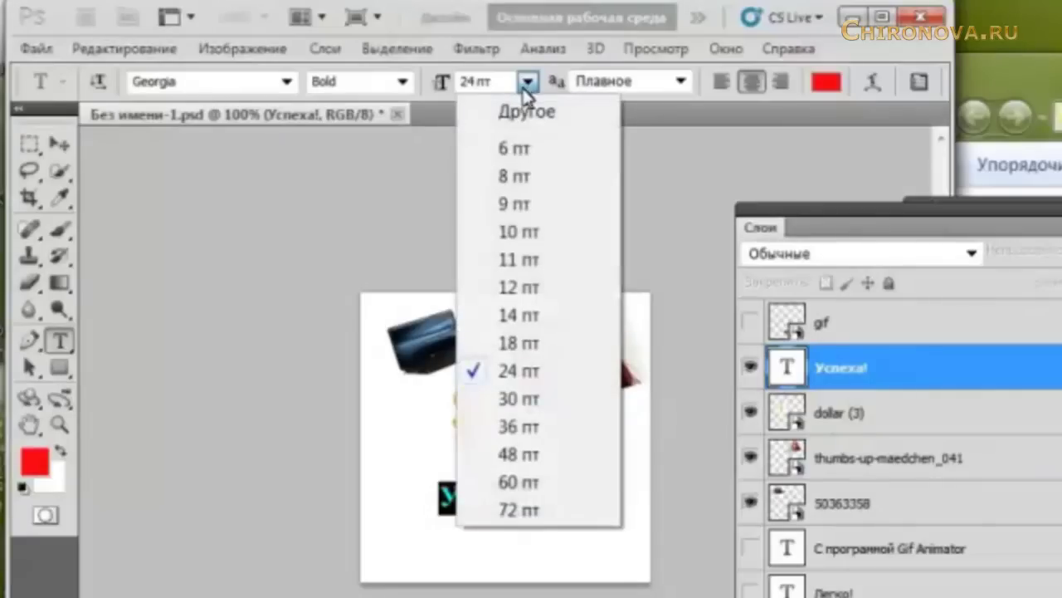
click(531, 397)
click(528, 82)
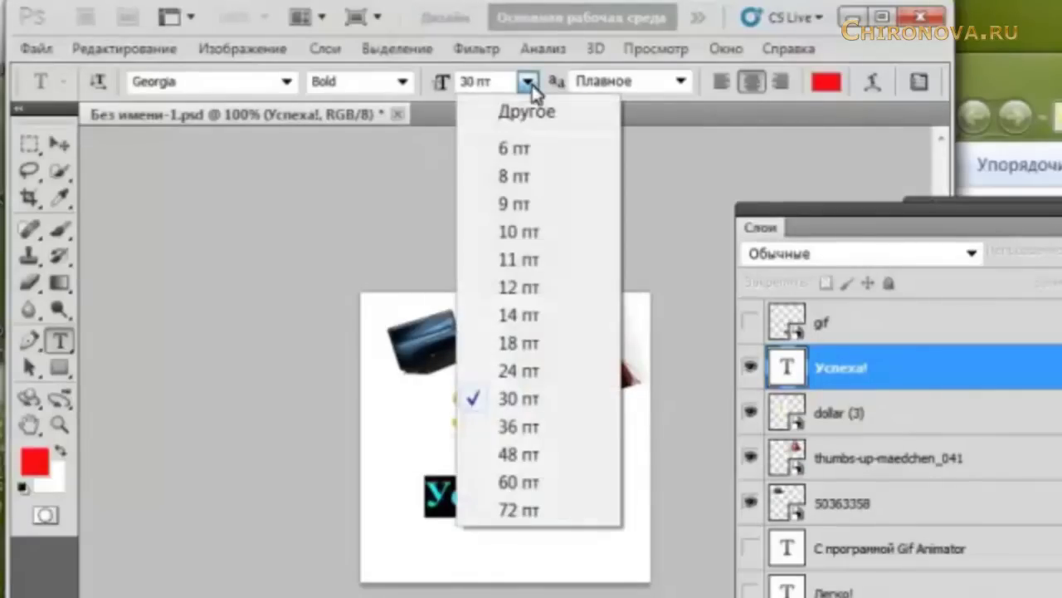
click(540, 428)
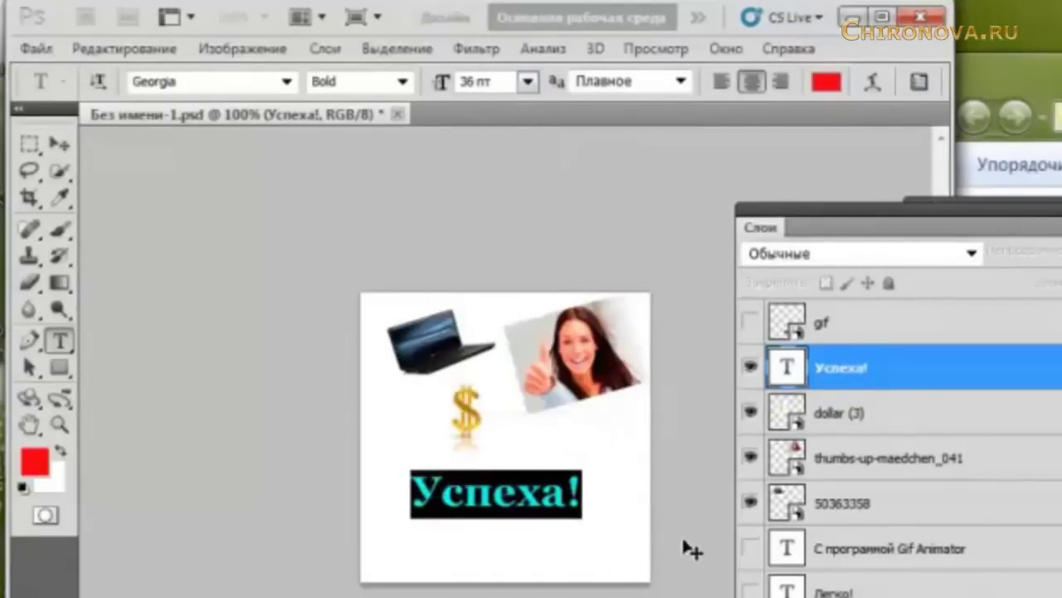
click(936, 577)
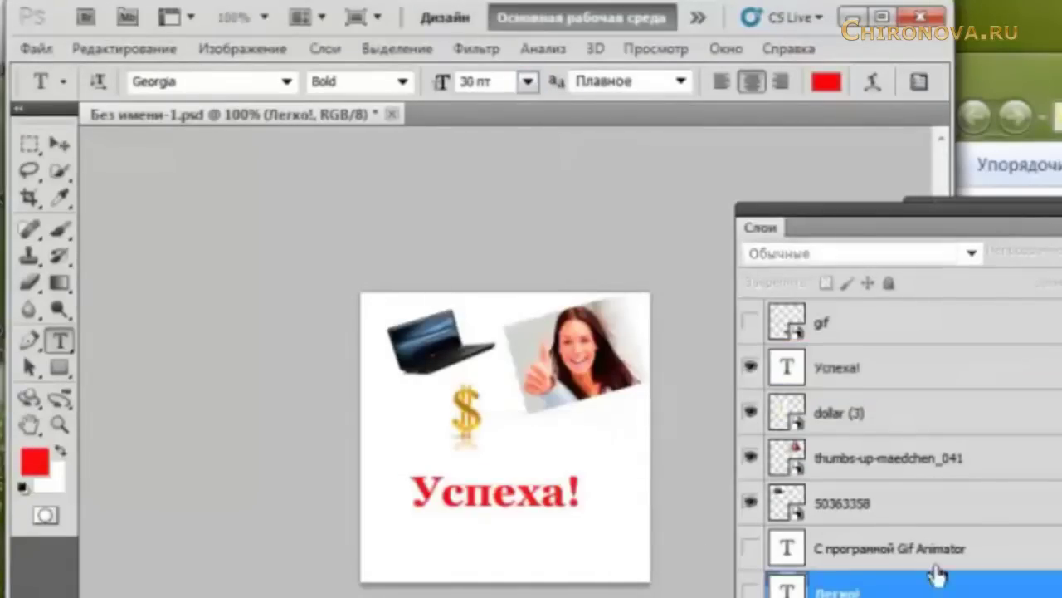
Move the "Успеха!" text layer slightly down and to the right so it is centred horizontally on the banner.
click(787, 377)
click(60, 146)
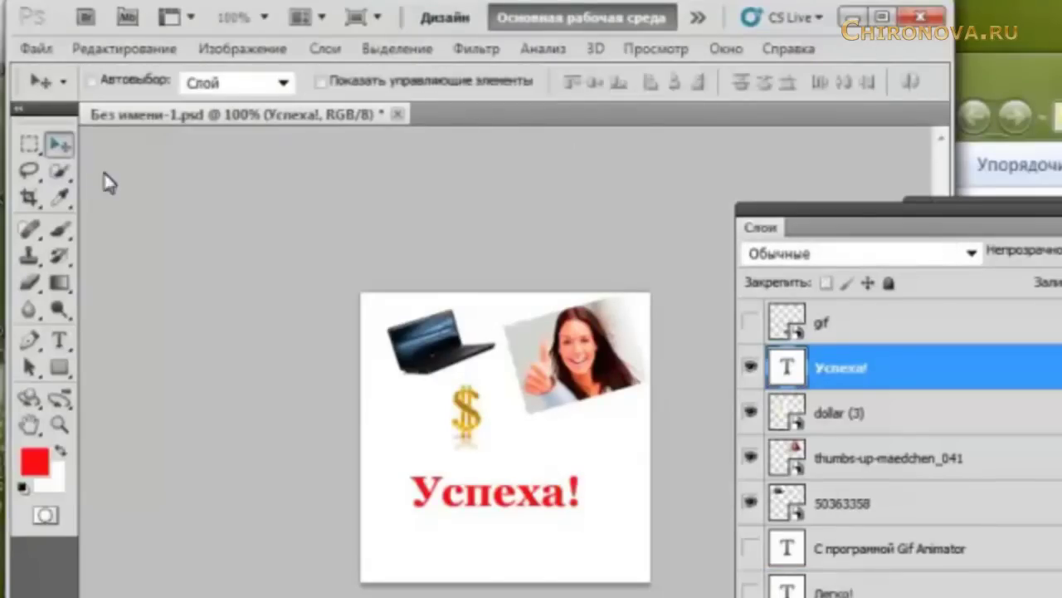
drag(503, 503, 502, 510)
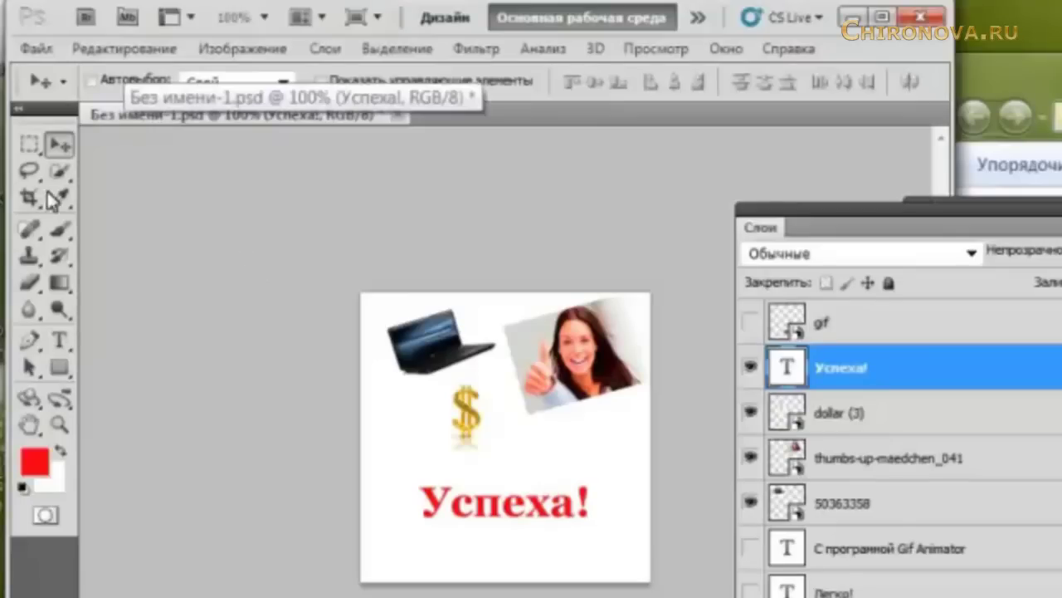
Export the finished banner frame for the web as a PNG-8 image into Новая папка, and bring that folder's Windows Explorer window into view.
click(42, 50)
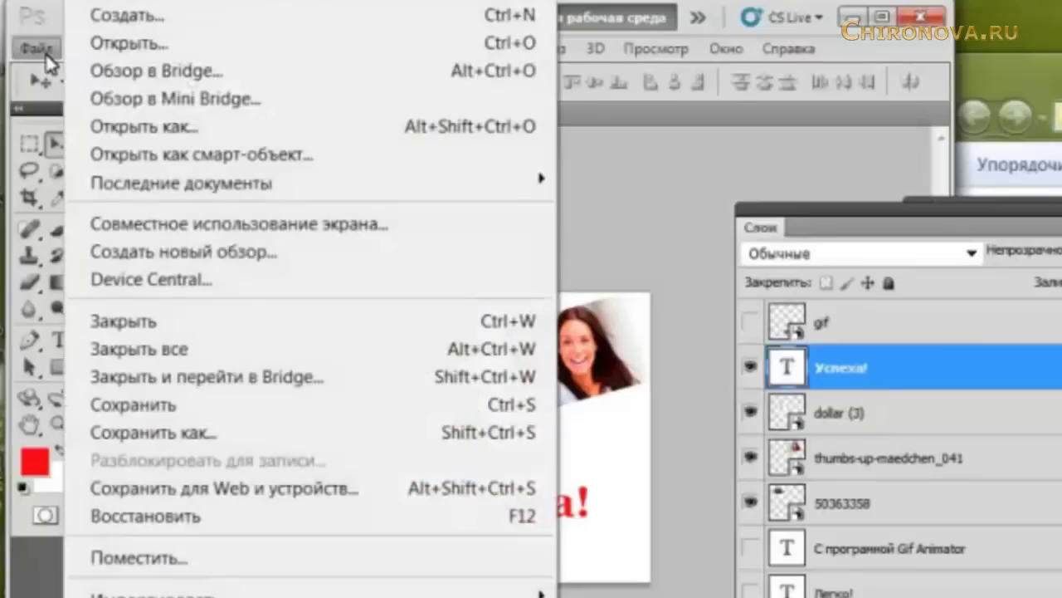
click(343, 489)
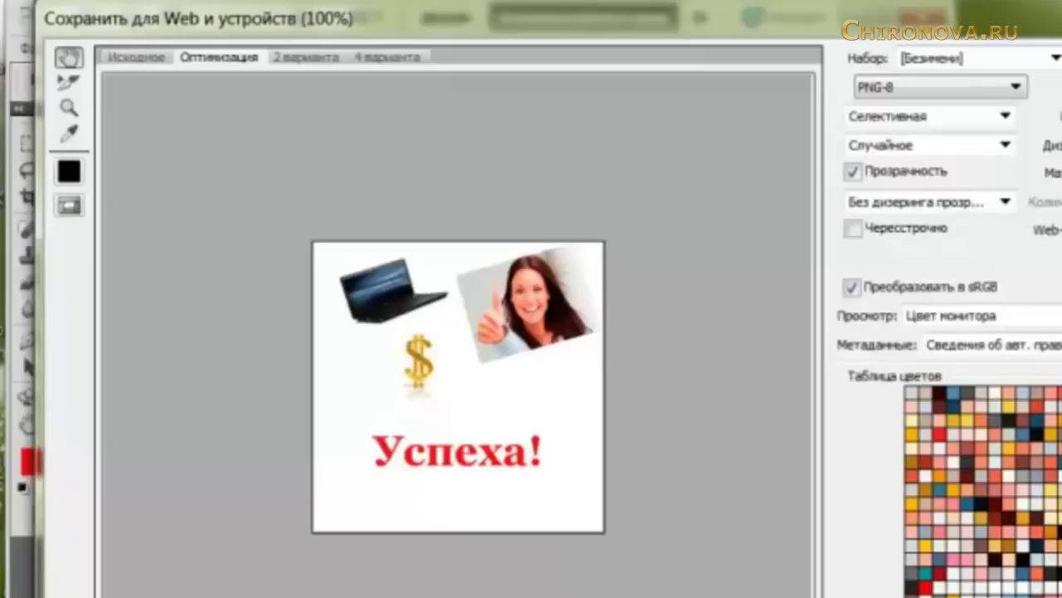
key(Return)
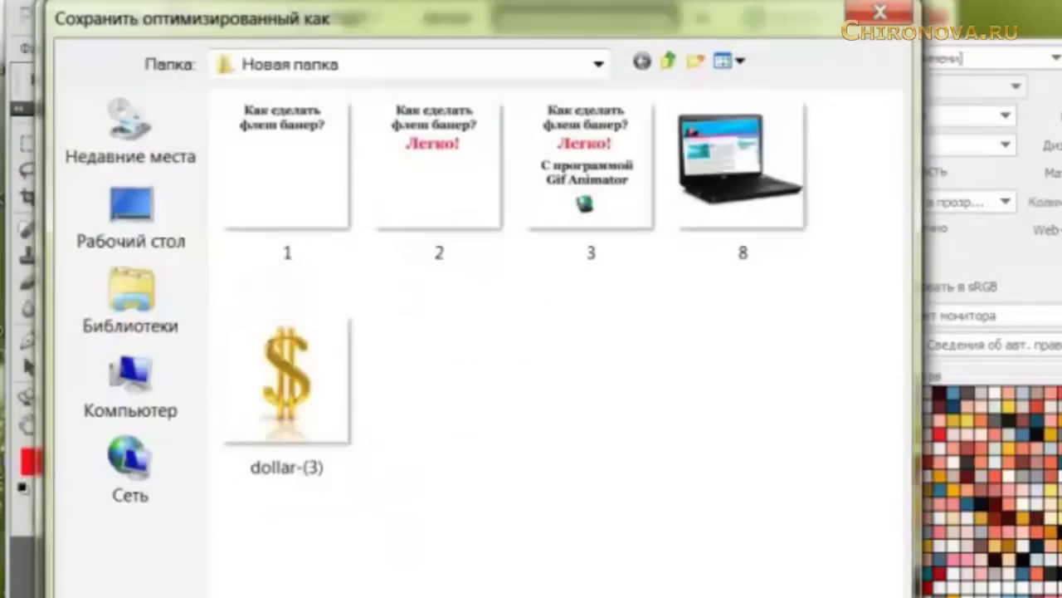
key(Return)
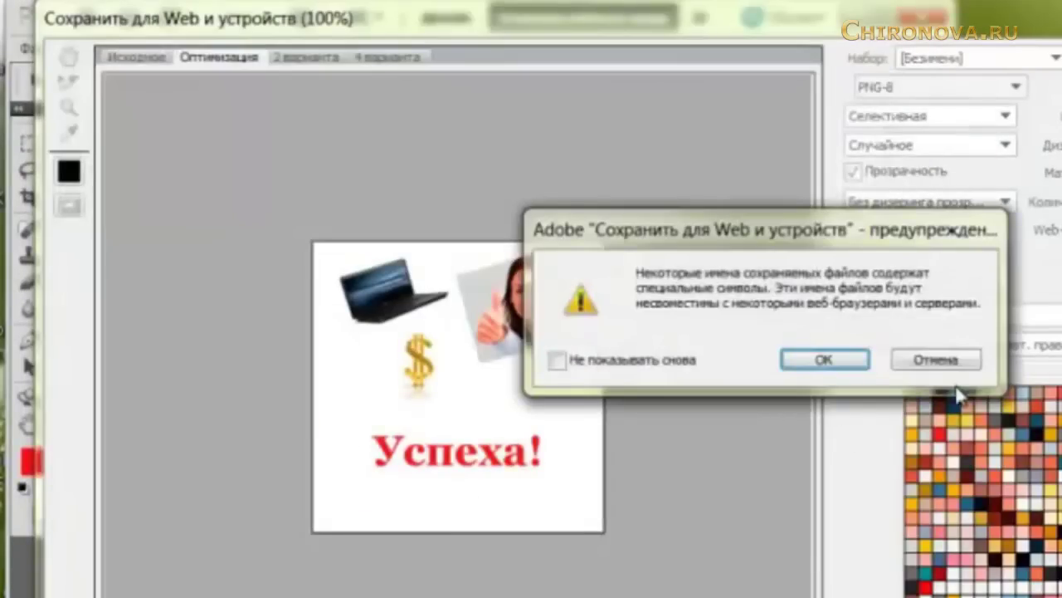
click(839, 358)
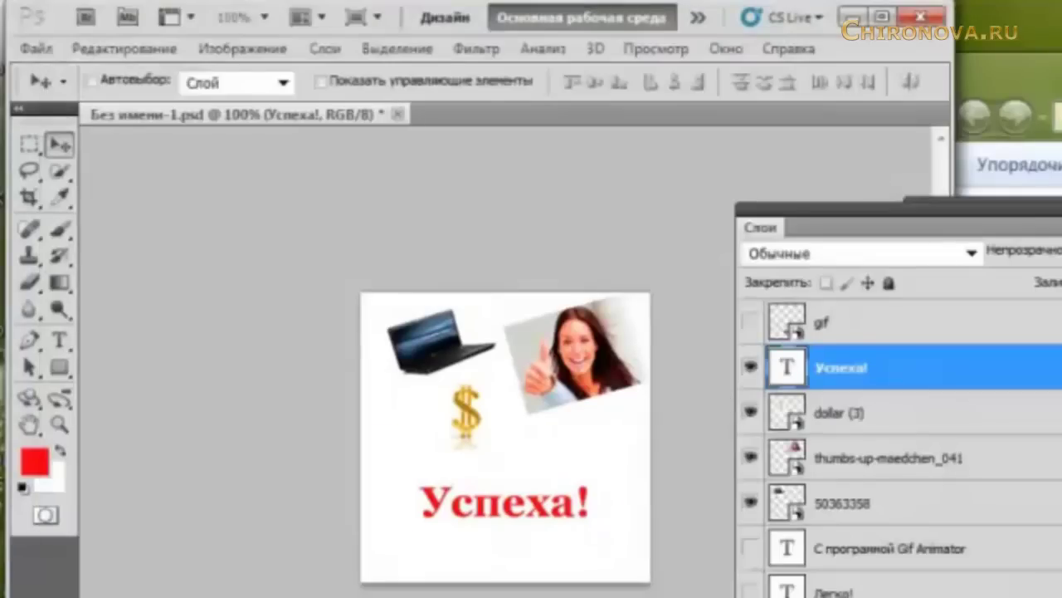
drag(1058, 68, 363, 30)
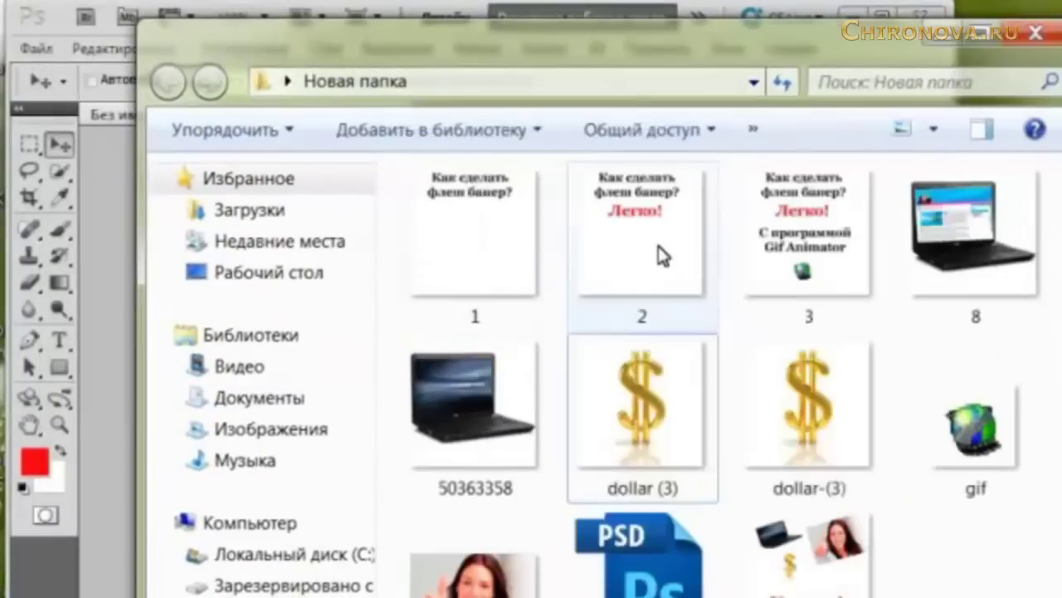